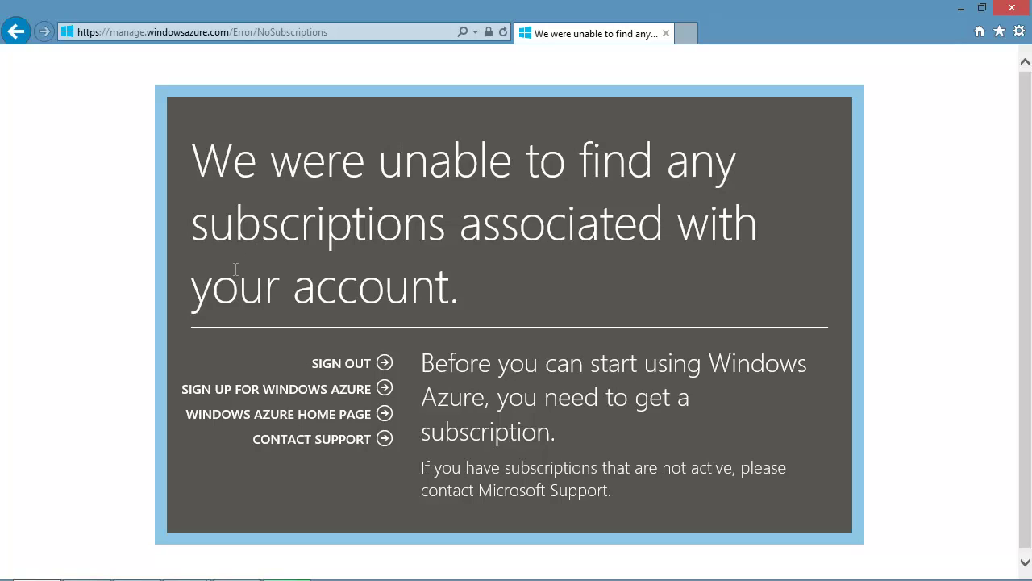
# - Sign up for a Windows Azure Free Trial subscription with payment details and the agreement accepted
pyautogui.click(270, 395)
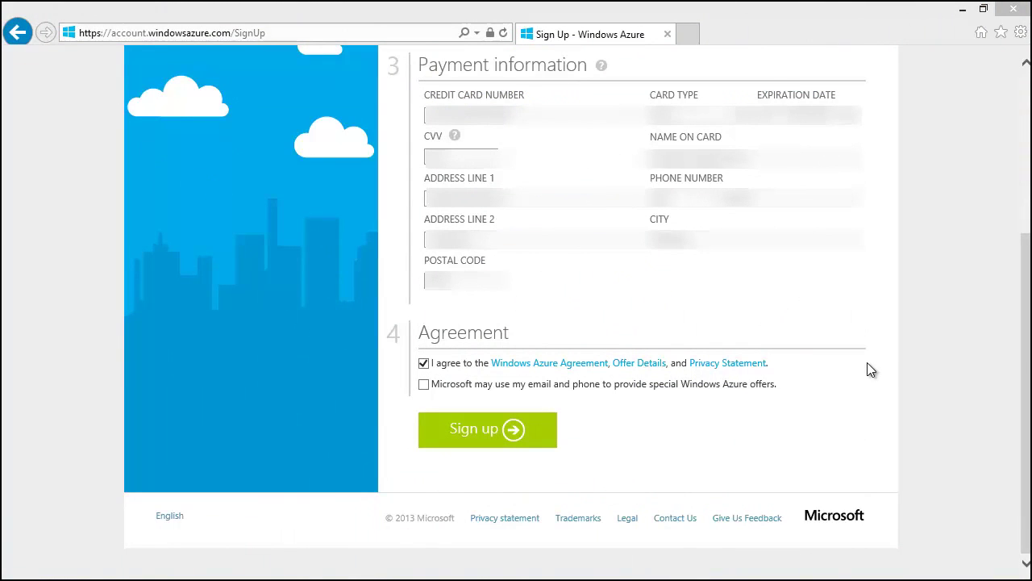
pyautogui.click(466, 445)
pyautogui.click(465, 445)
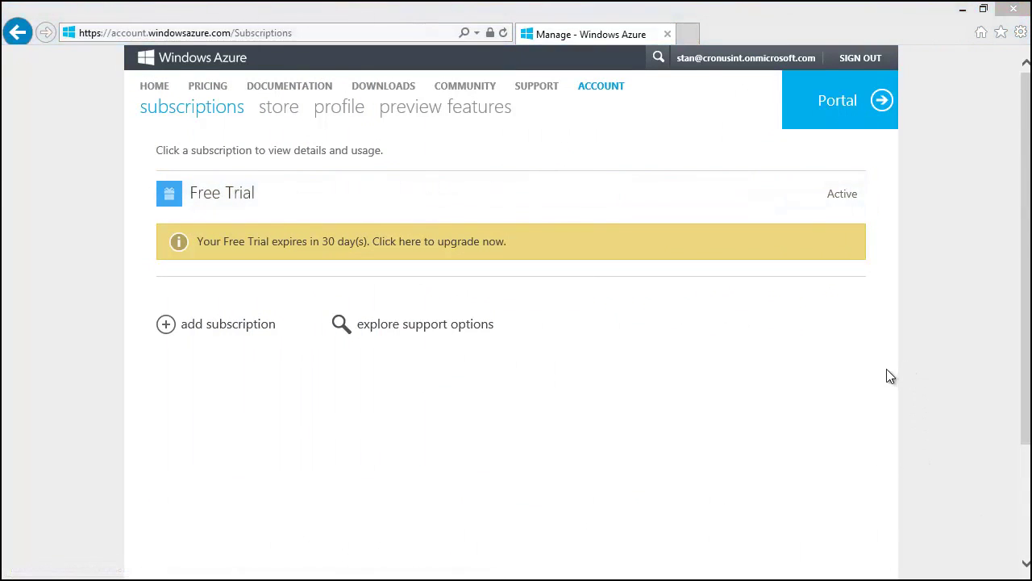
# - Go to Active Directory, open Cronus Int. Ltd.'s Applications list and choose Add
pyautogui.click(811, 111)
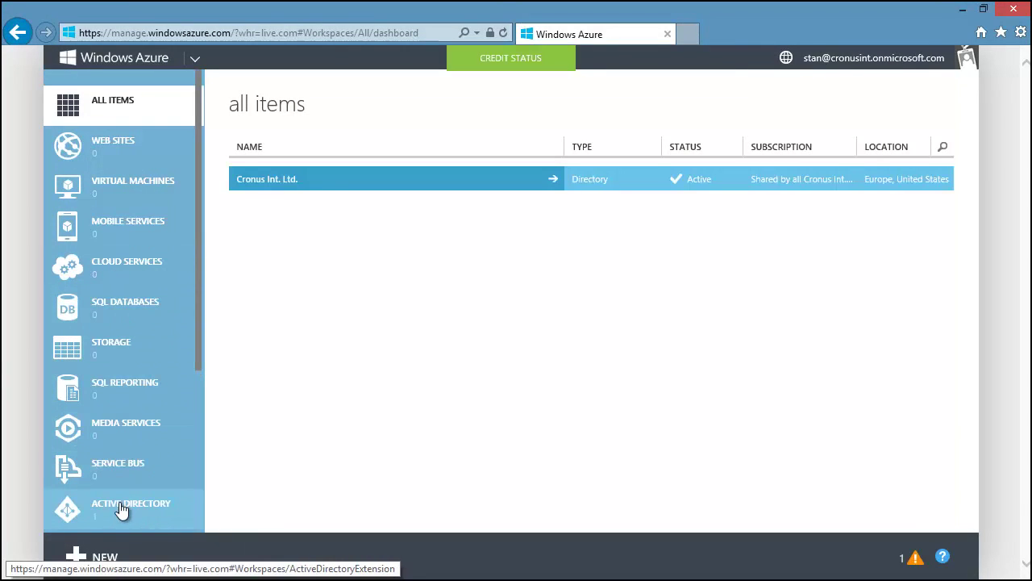
pyautogui.click(83, 510)
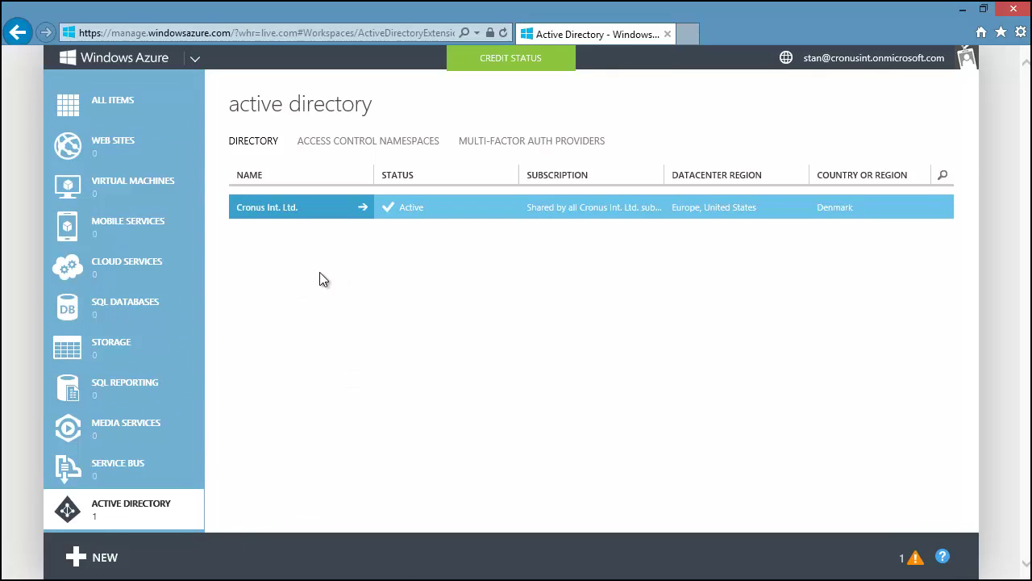
pyautogui.click(273, 208)
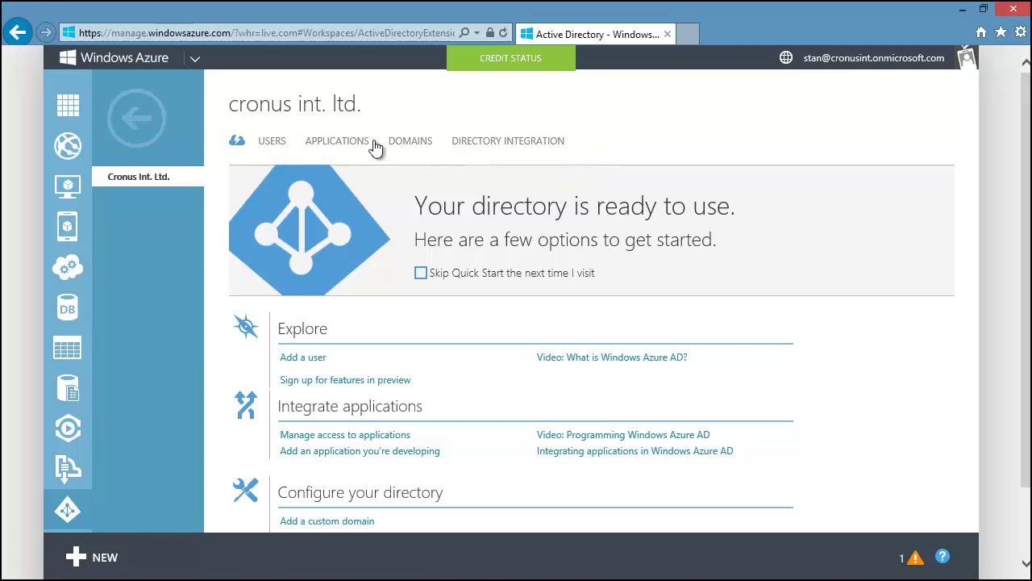
pyautogui.click(270, 143)
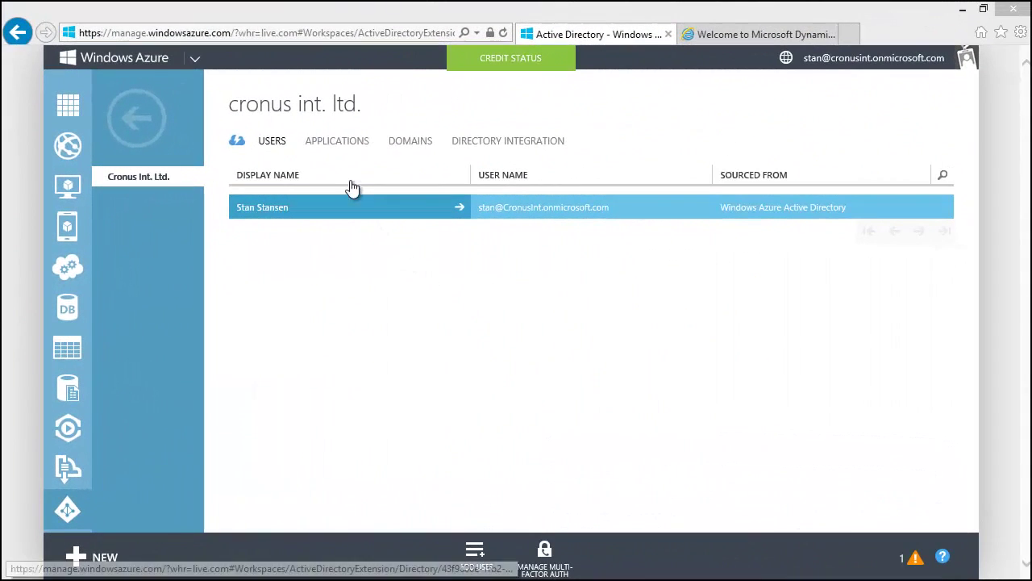
pyautogui.click(337, 143)
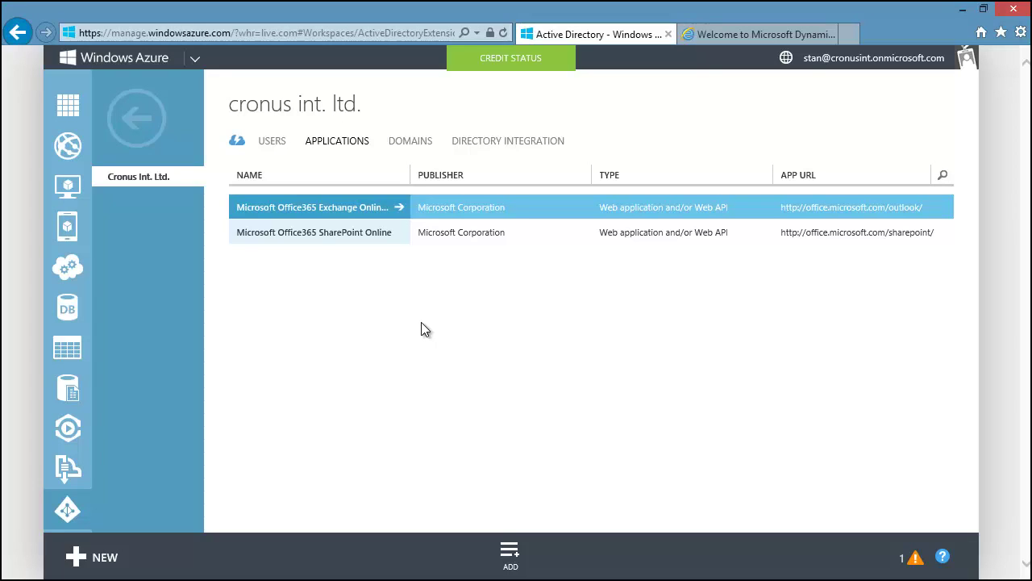
pyautogui.click(511, 554)
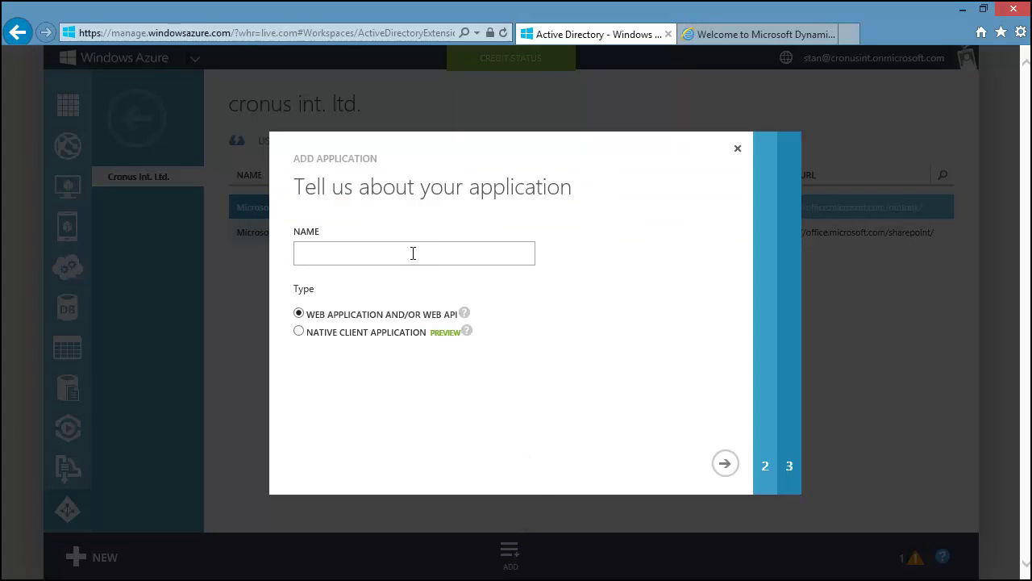
# - Register 'NAV Web Client' with the pasted cloudapp.net address as both App URL and App ID URI
pyautogui.write('NAV Web Client')
pyautogui.click(724, 463)
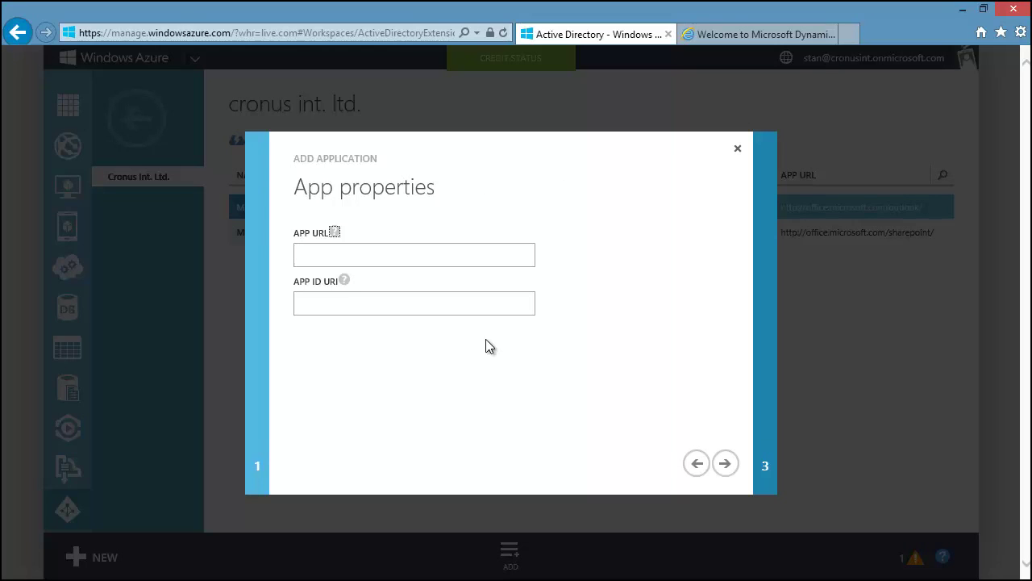
pyautogui.click(438, 258)
pyautogui.hotkey('ctrl', 'v')
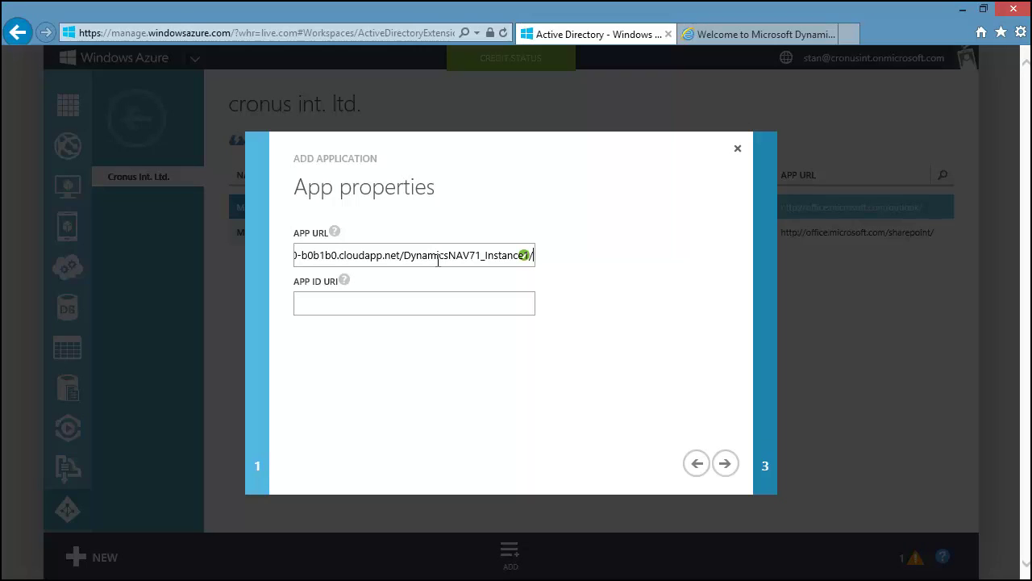
pyautogui.click(392, 302)
pyautogui.hotkey('ctrl', 'v')
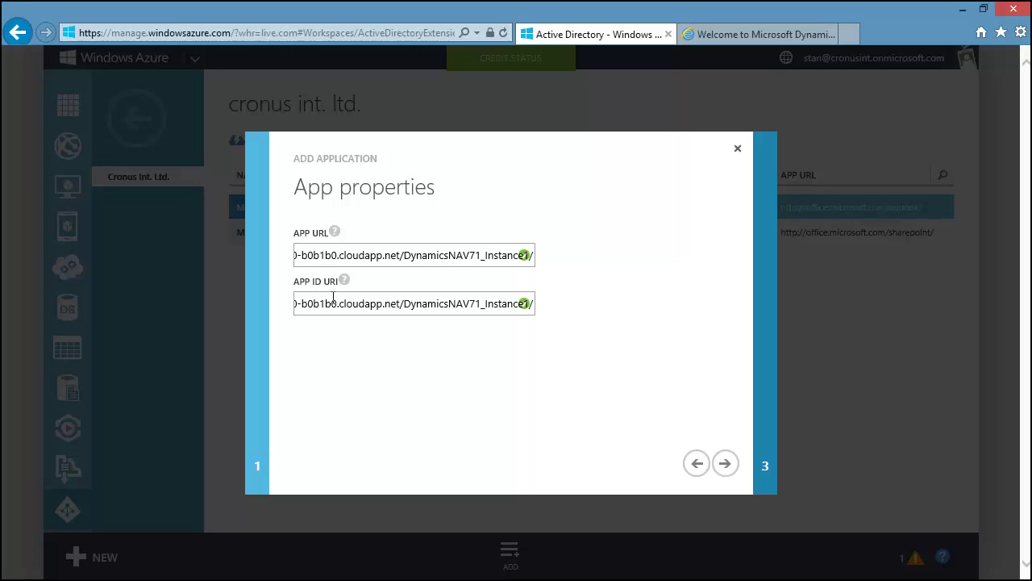
pyautogui.click(725, 464)
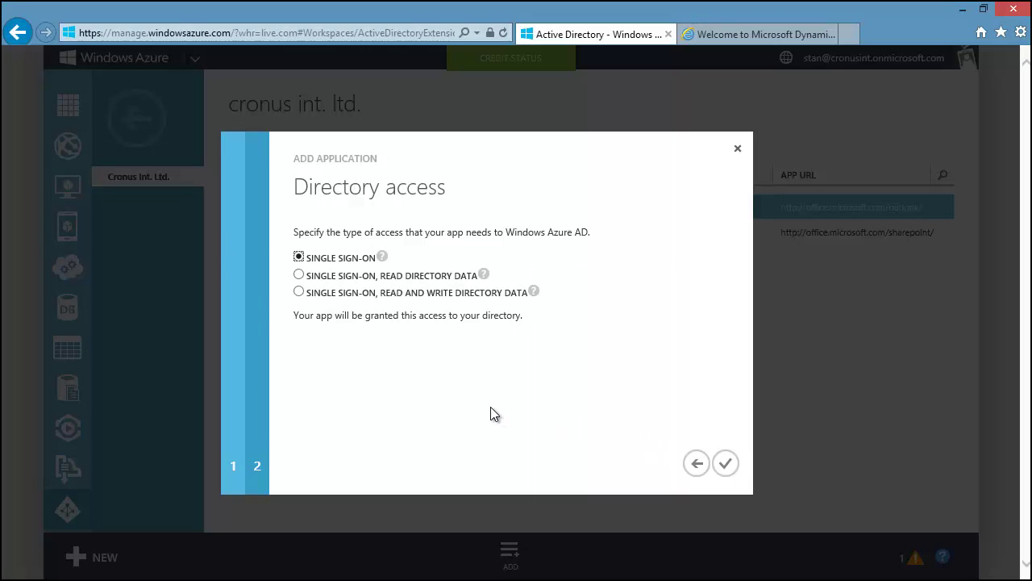
pyautogui.click(729, 463)
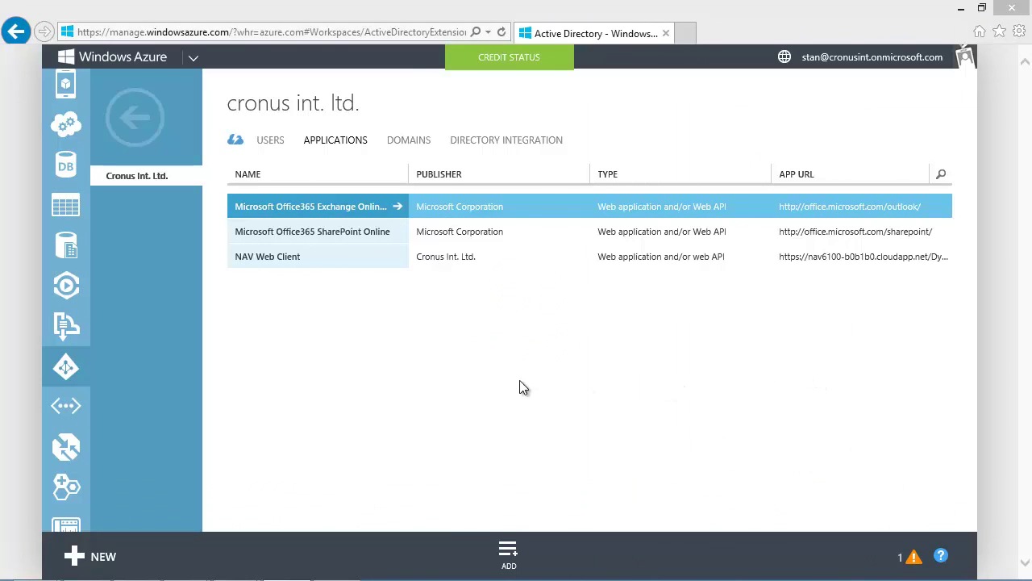
# - Open NAV Web Client's Configure page and display its endpoints, including the federation metadata URL
pyautogui.click(367, 259)
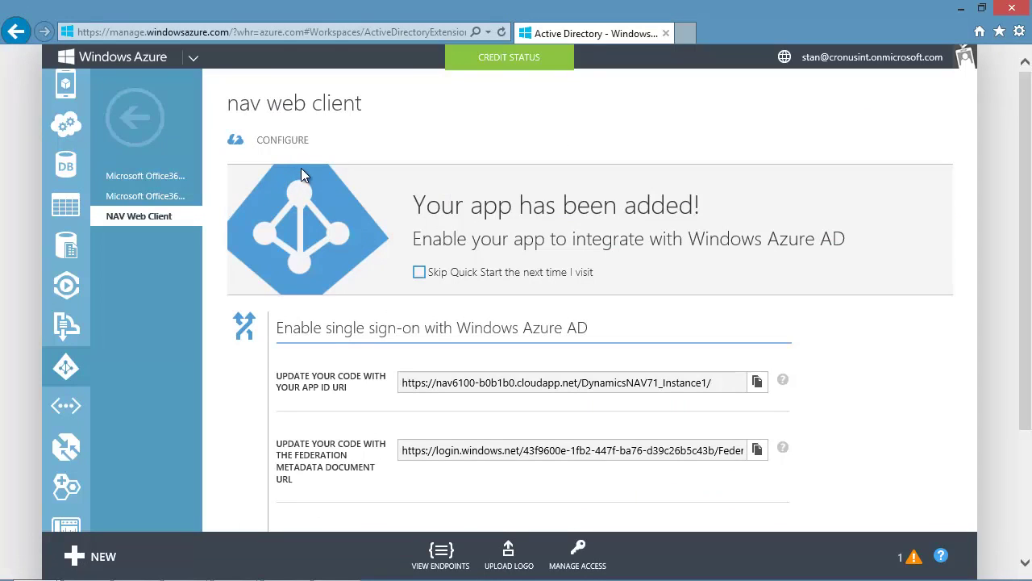
pyautogui.click(291, 142)
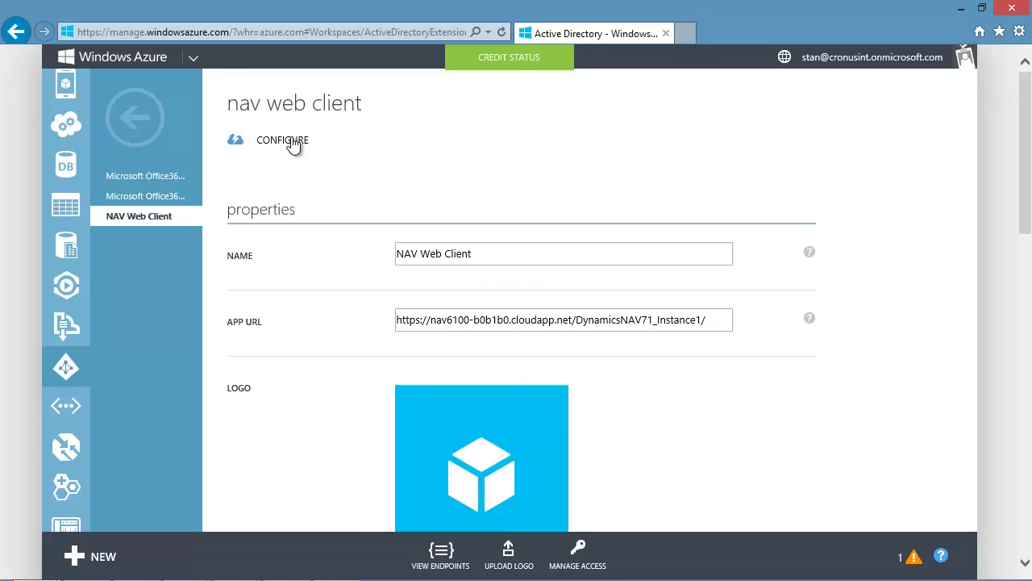
pyautogui.scroll(-4, 564, 231)
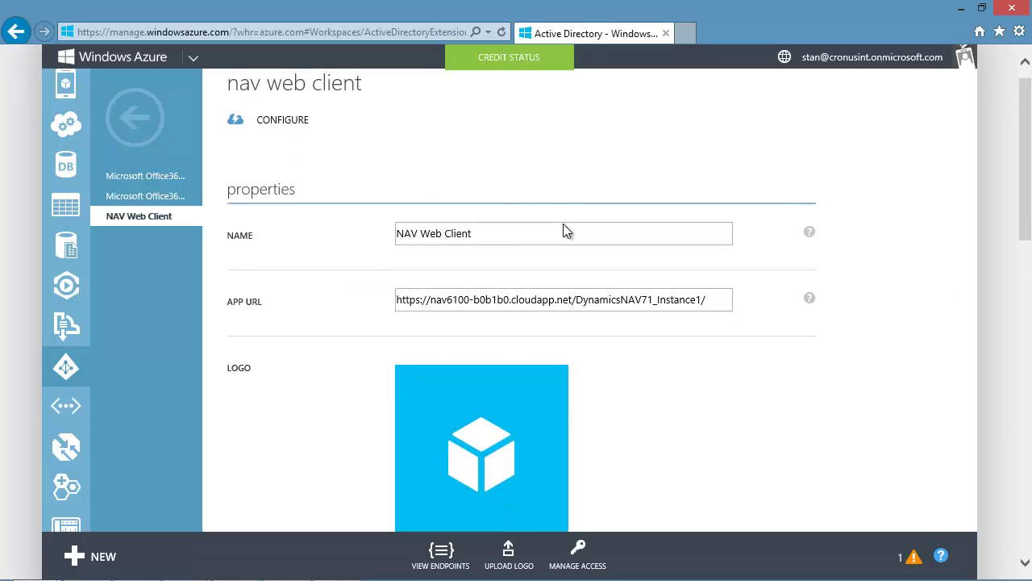
pyautogui.scroll(-6, 563, 224)
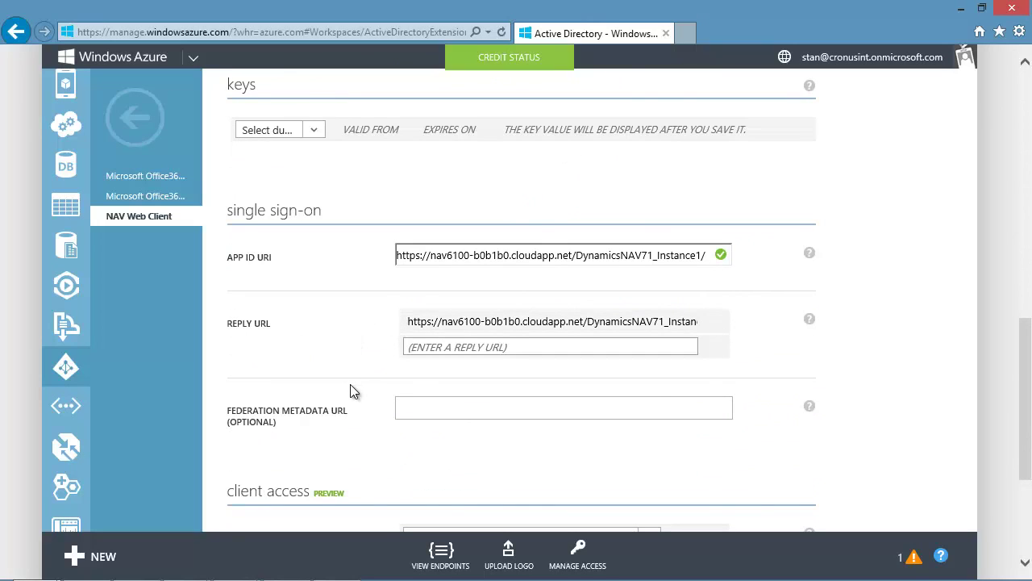
pyautogui.click(443, 555)
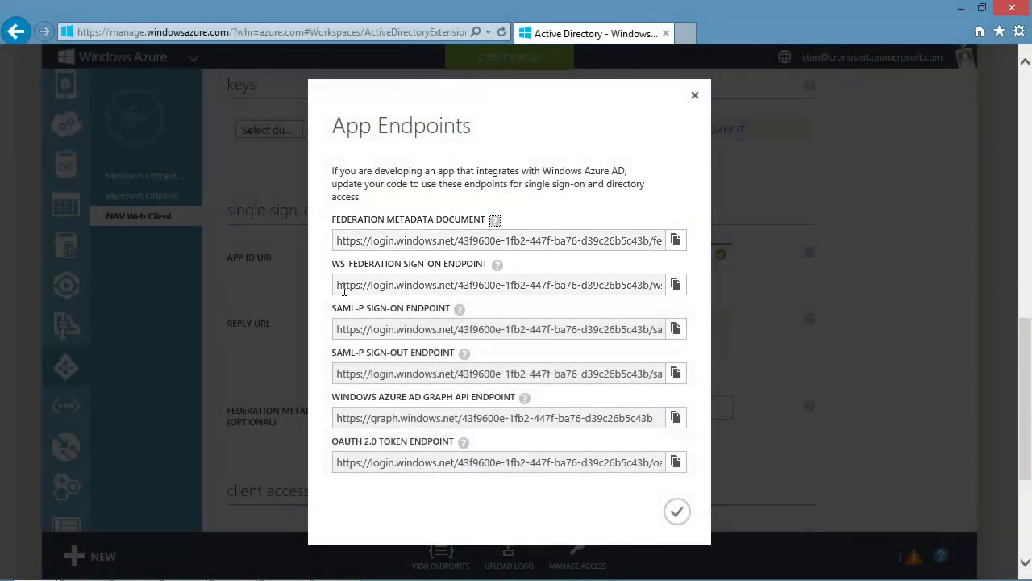
# - Close the App Endpoints list
pyautogui.click(680, 512)
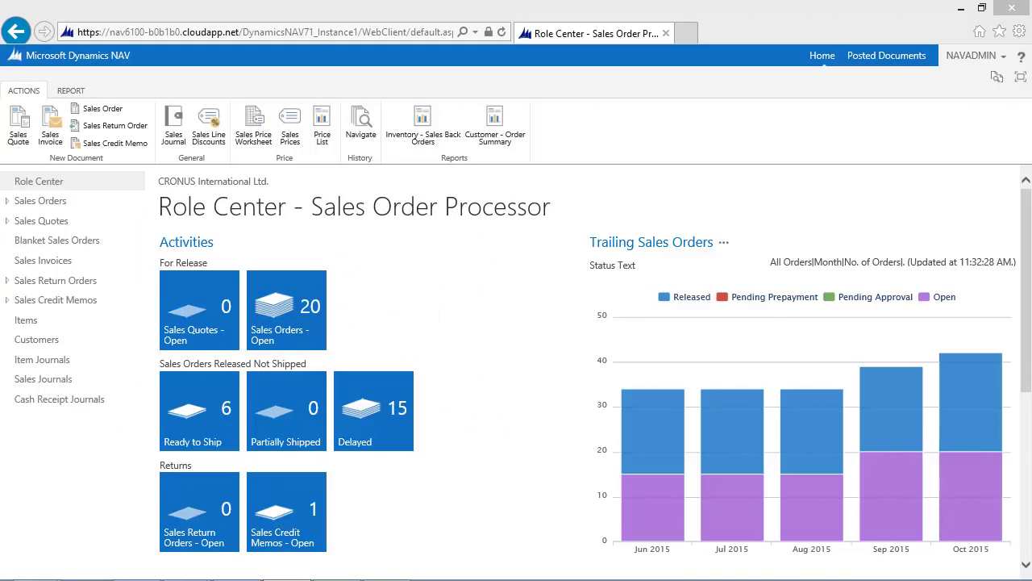
# - Create a new user from the Users list with a user name and an onmicrosoft.com authentication email
pyautogui.click(997, 77)
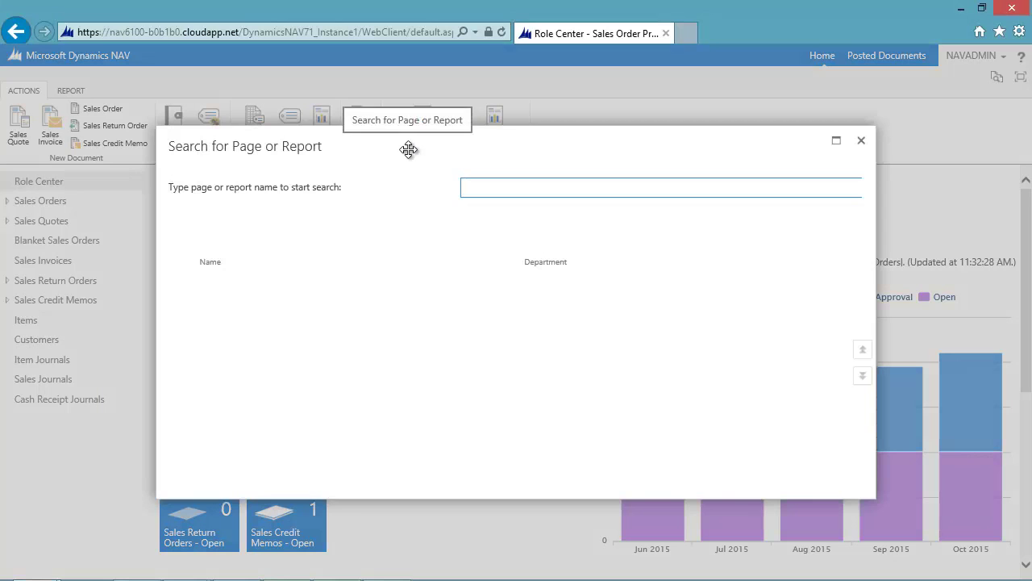
pyautogui.write('users')
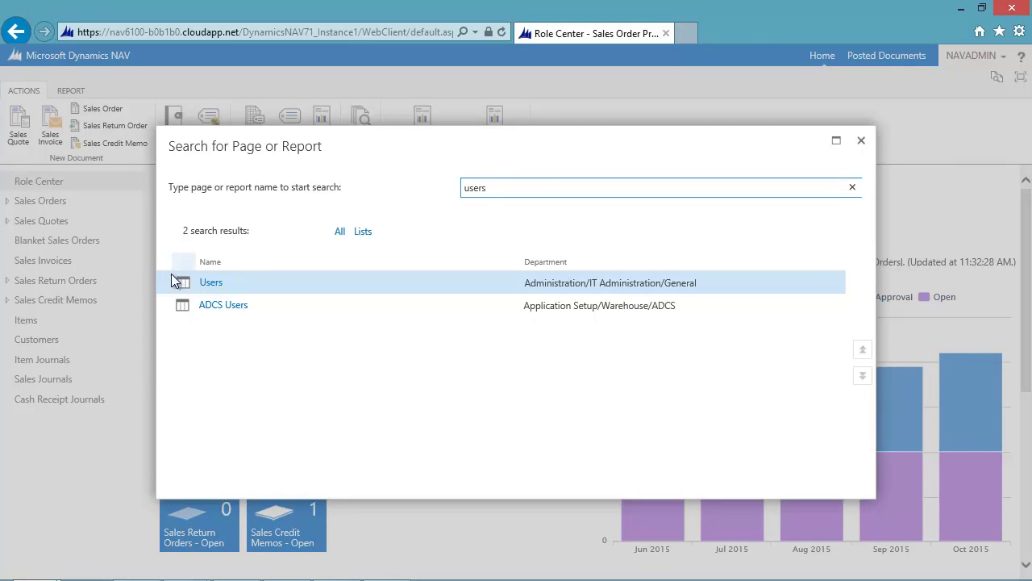
pyautogui.click(201, 279)
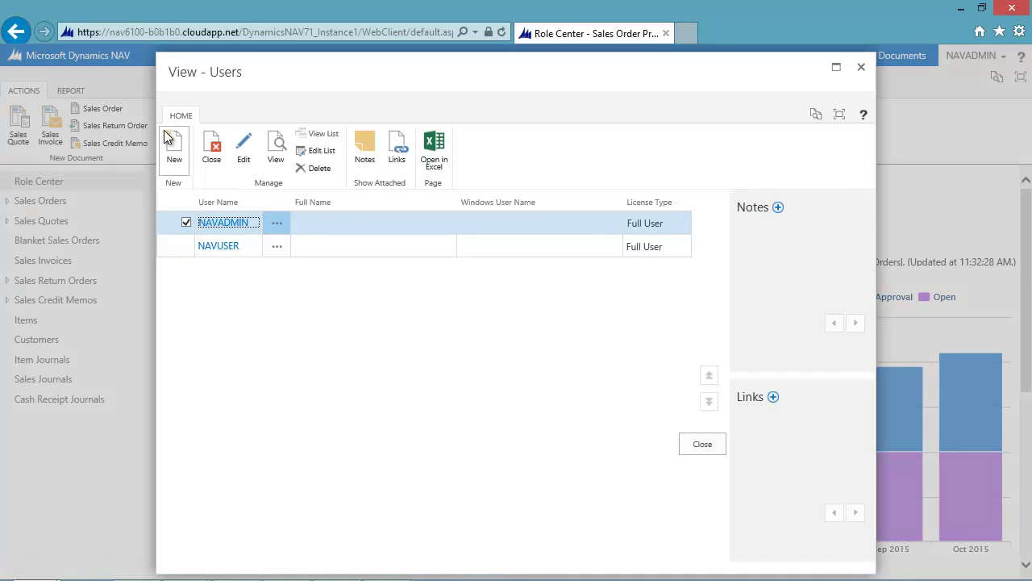
pyautogui.click(174, 145)
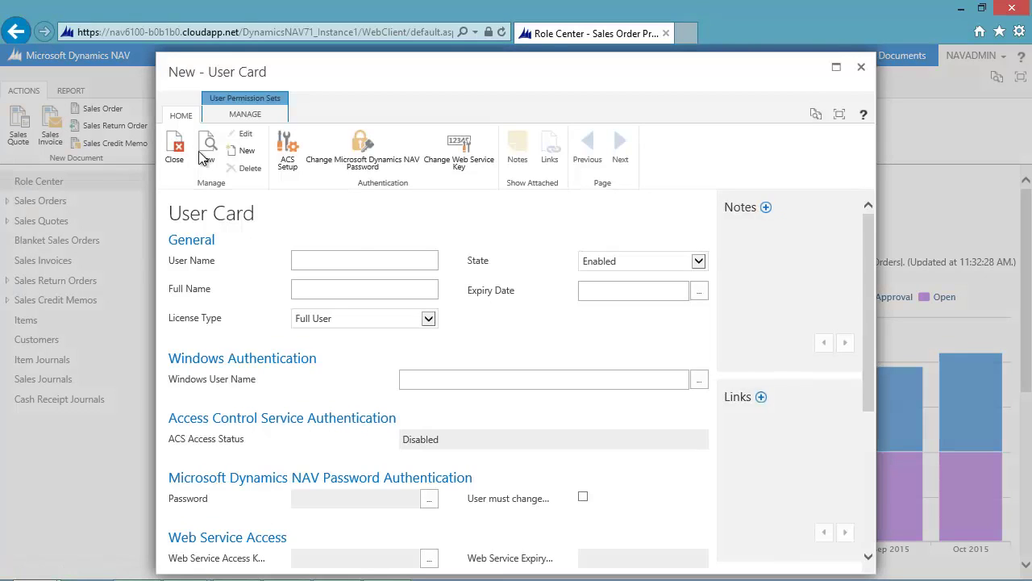
pyautogui.write('Stan')
pyautogui.scroll(-3, 333, 270)
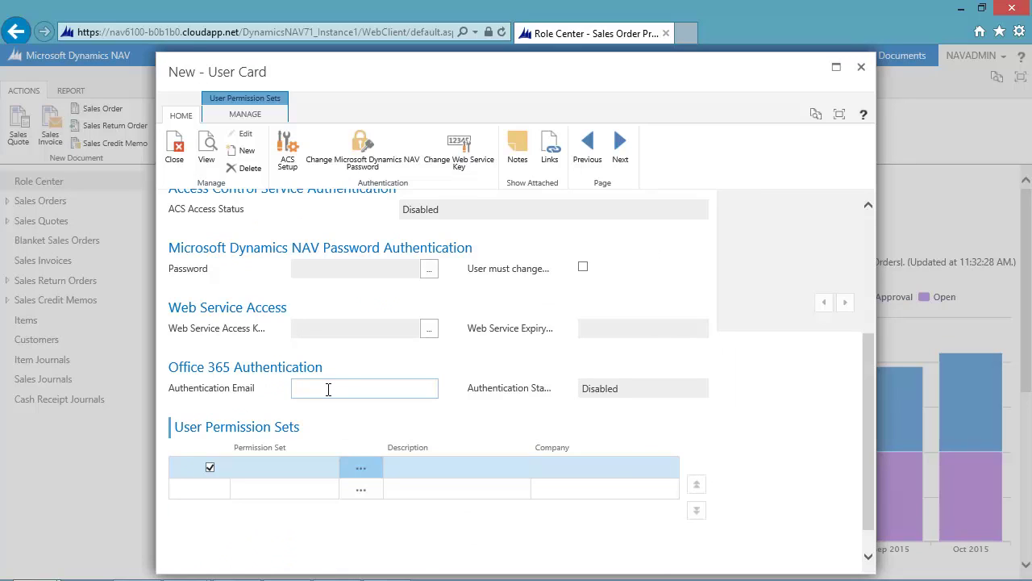
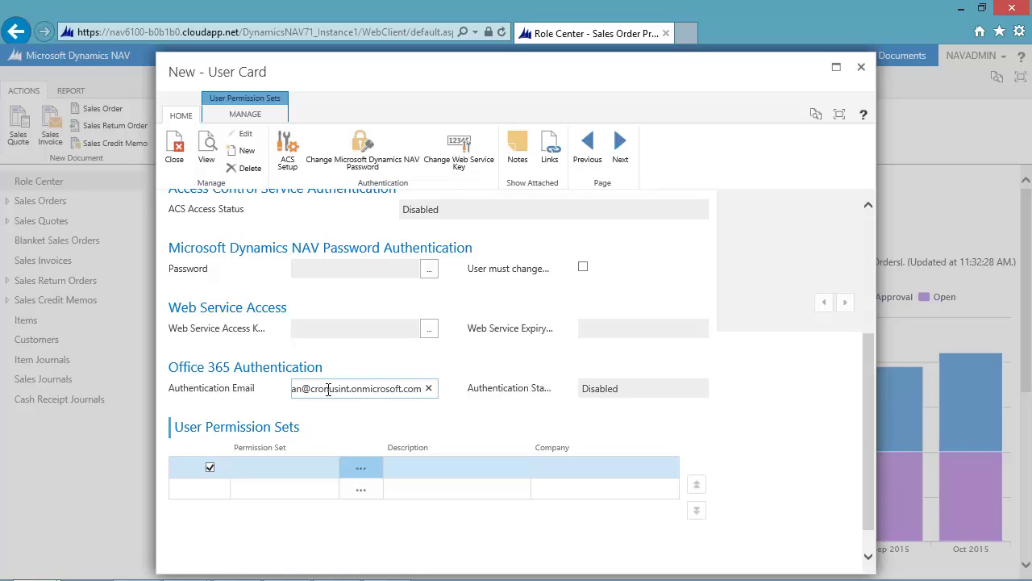
pyautogui.press('Tab')
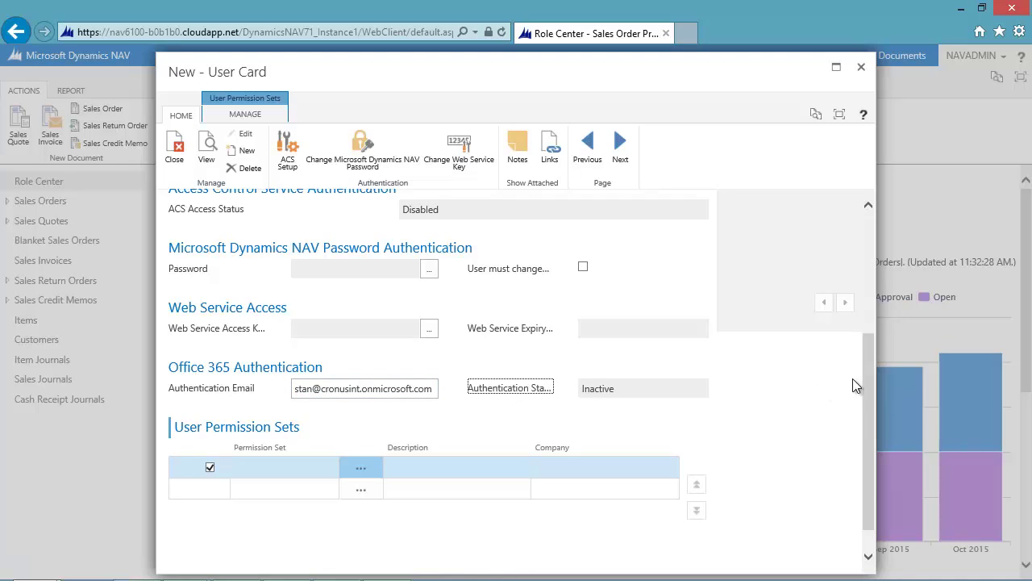
pyautogui.moveTo(871, 368); pyautogui.dragTo(863, 417)
# - Give the user the SUPER permission set for CRONUS International Ltd. and close the card, accepting the warning
pyautogui.click(263, 425)
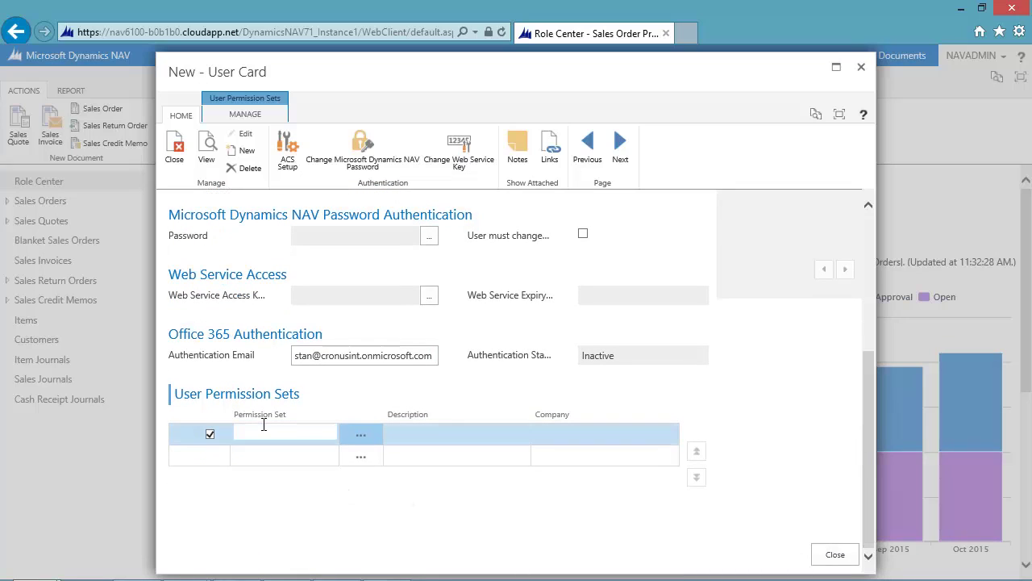
pyautogui.write('super')
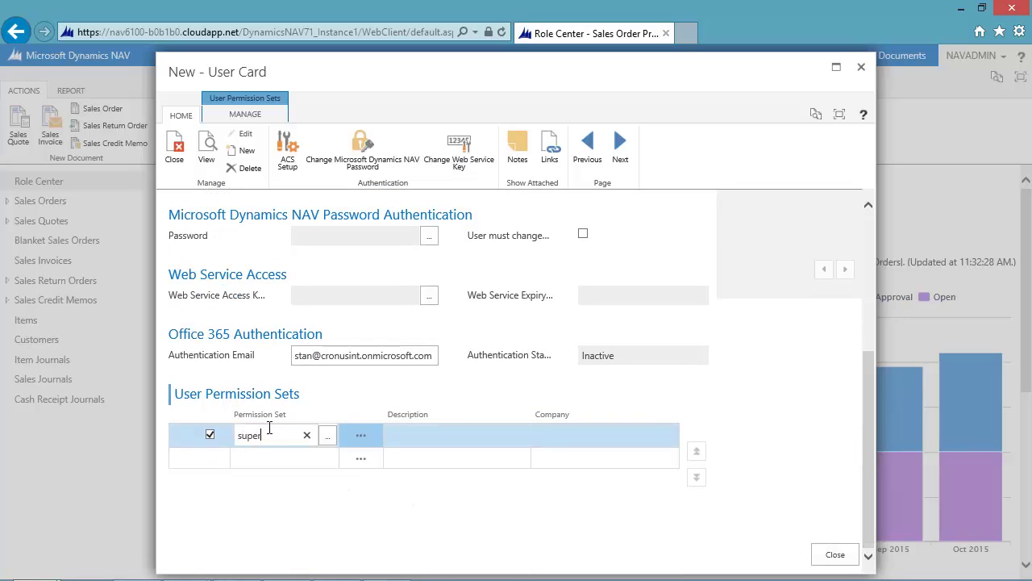
pyautogui.press('Tab')
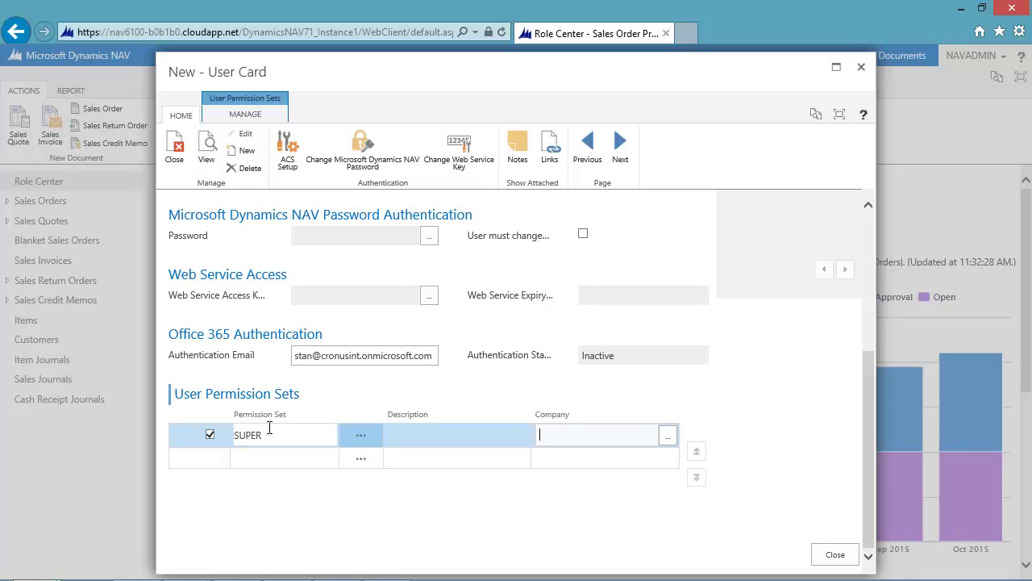
pyautogui.write('CRONUS International Ltd.')
pyautogui.press('Return')
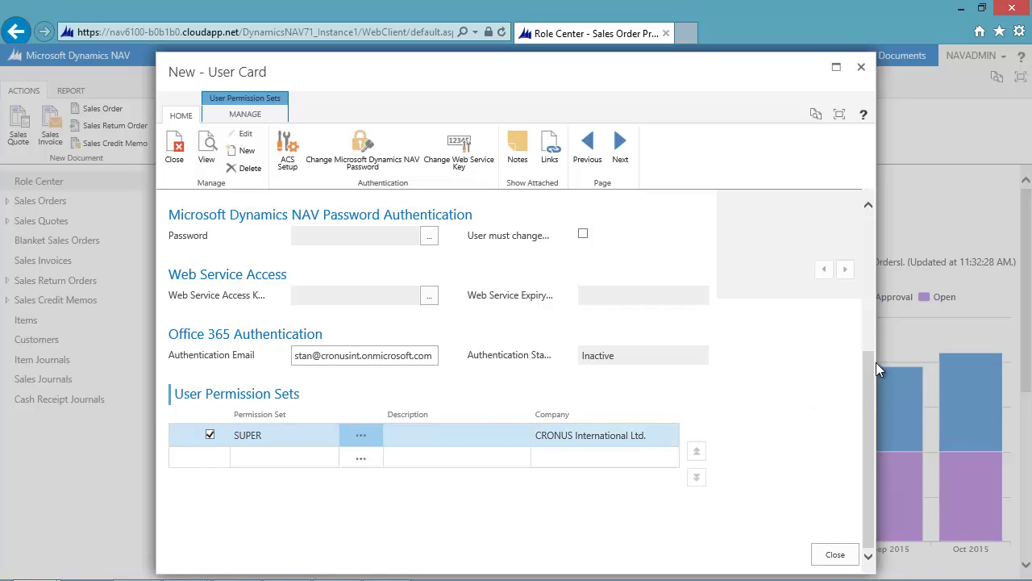
pyautogui.click(837, 555)
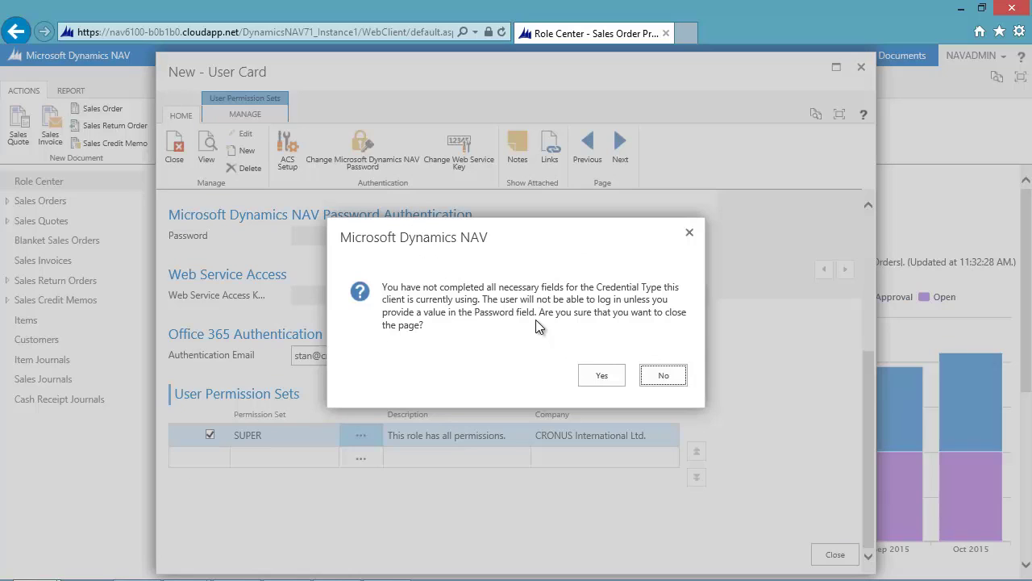
pyautogui.click(601, 378)
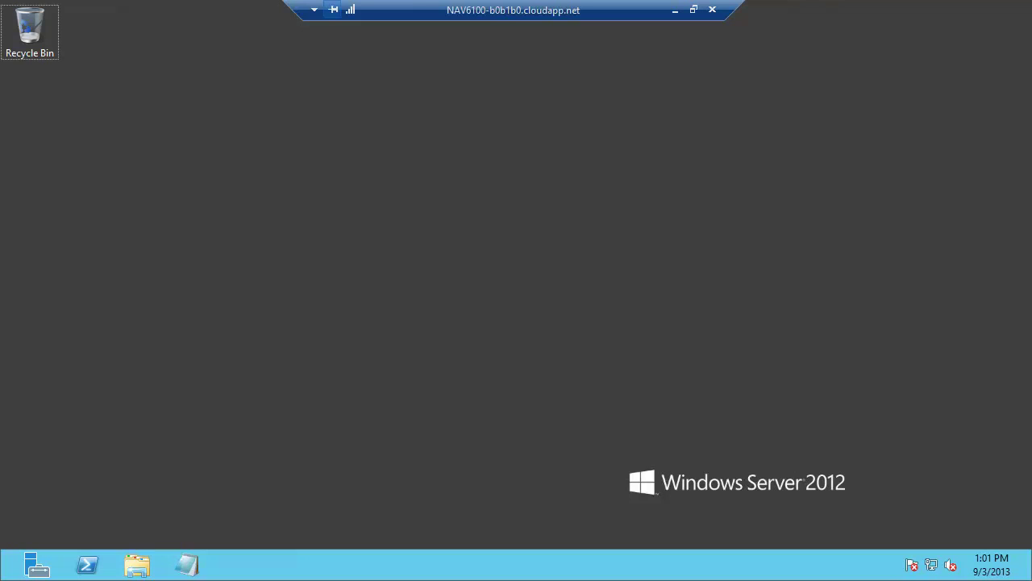
# - Bring up the Start screen on the NAV cloud server
pyautogui.press('super')
# - In NAV Server Administration, set DynamicsNAV71_Instance1's Credential Type to AccessControlService
pyautogui.write('dynam')
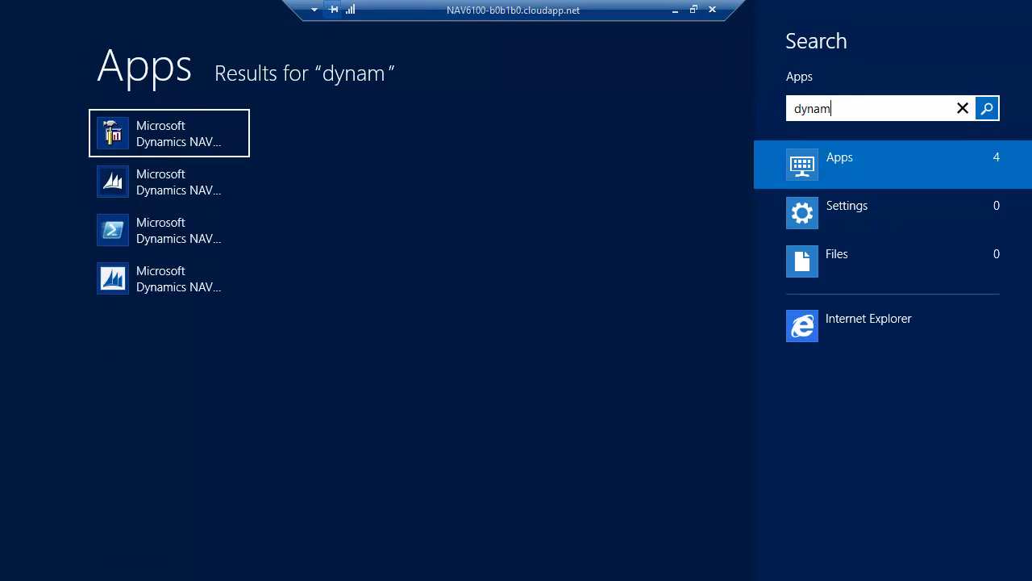
pyautogui.click(156, 129)
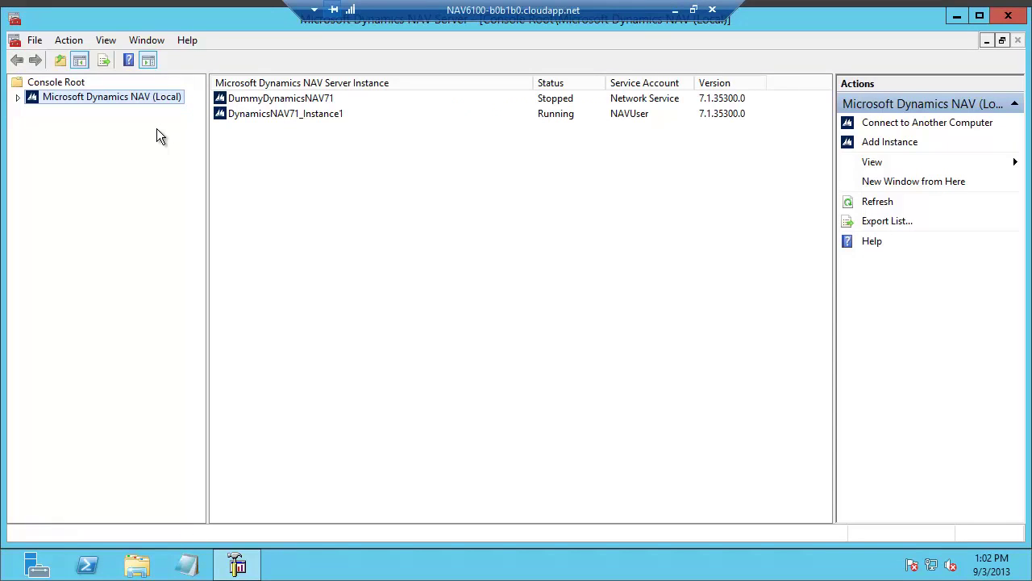
pyautogui.click(17, 97)
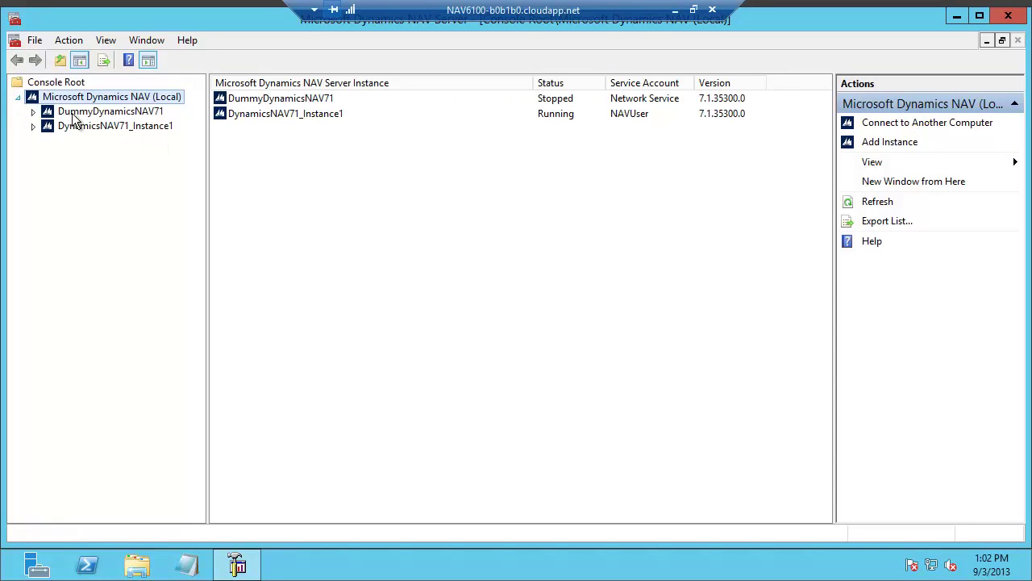
pyautogui.click(100, 127)
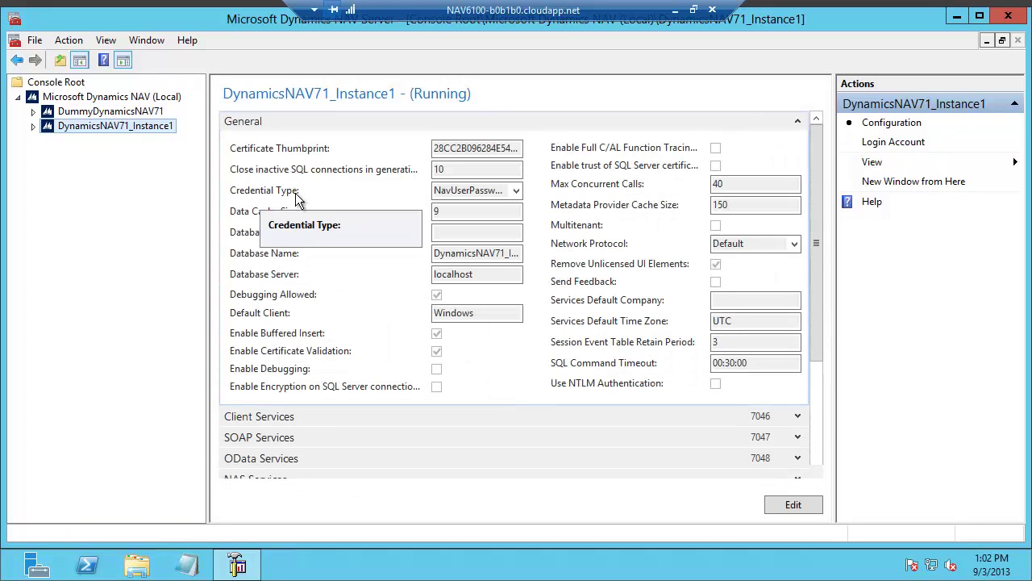
pyautogui.click(801, 501)
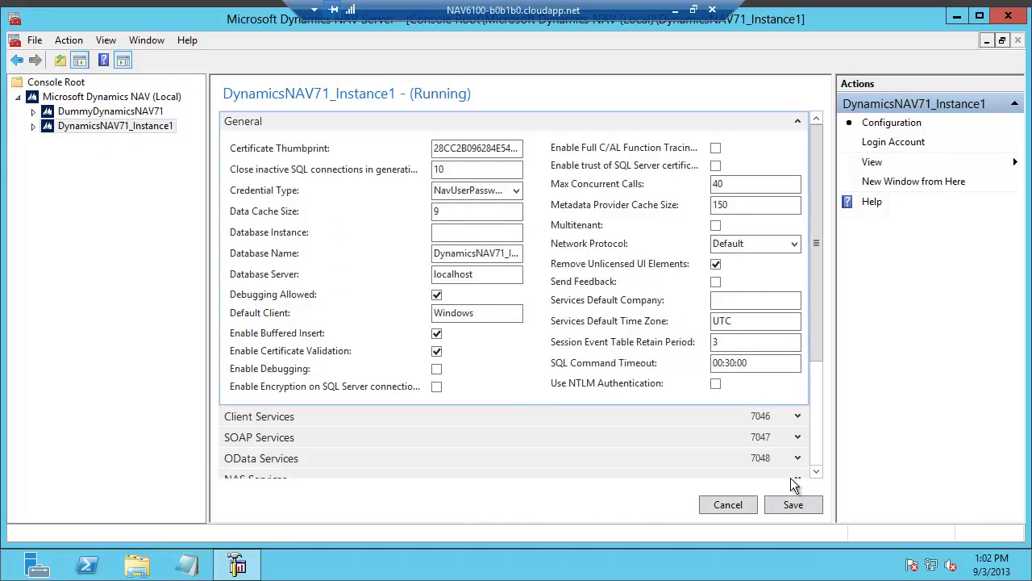
pyautogui.click(506, 190)
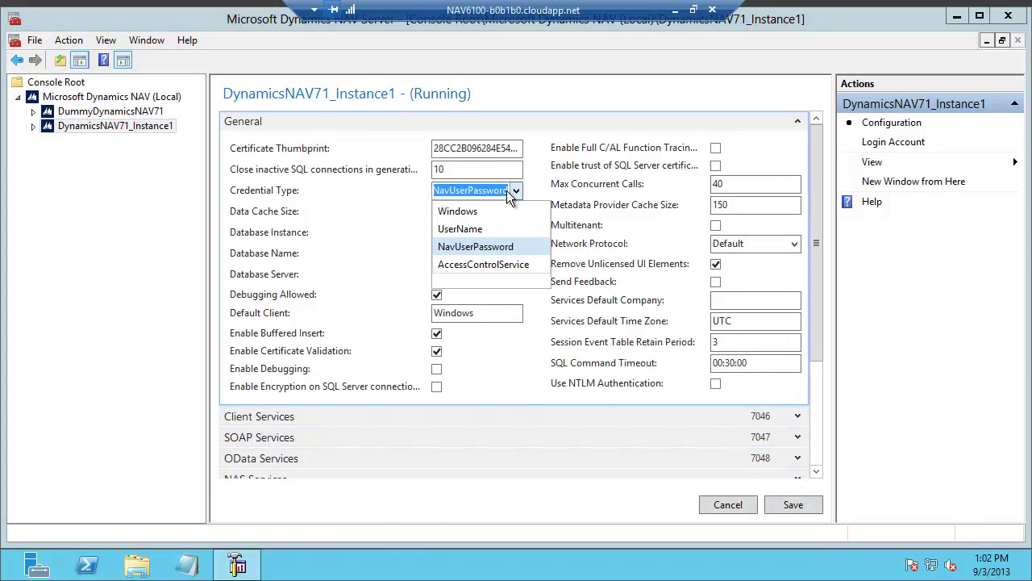
pyautogui.click(476, 265)
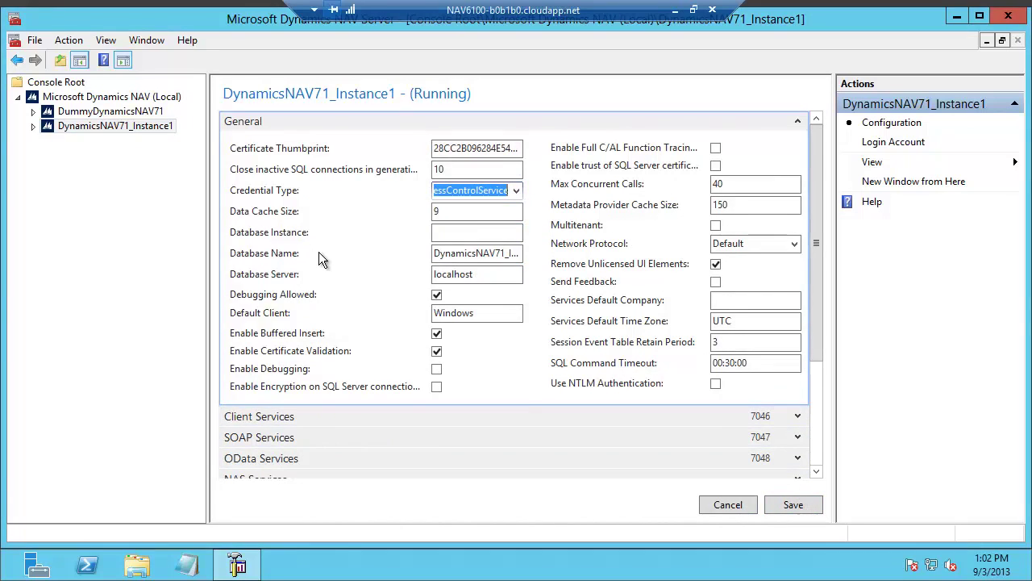
pyautogui.click(824, 430)
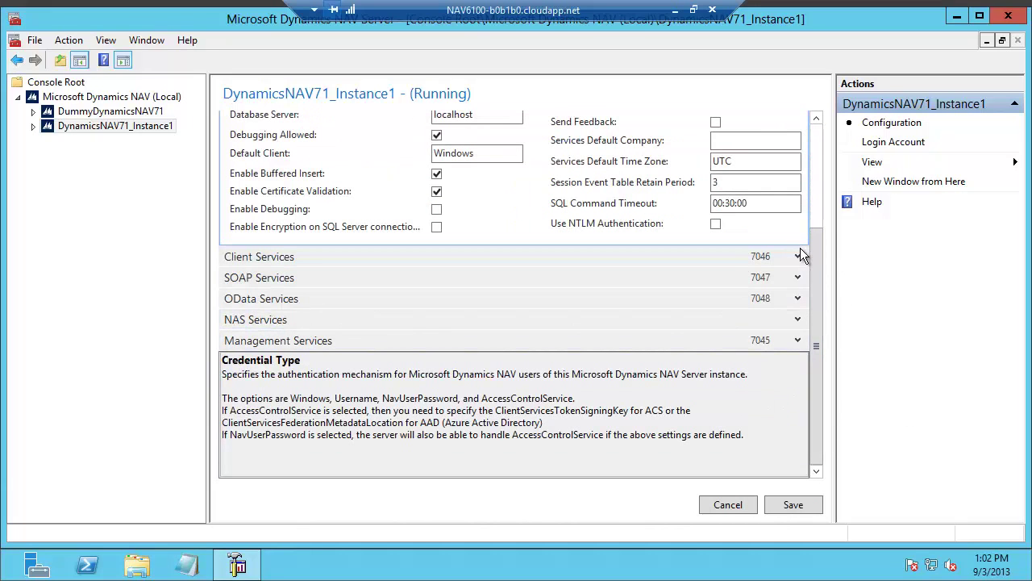
# - Expand Client Services and select the sample Federation Metadata Location URL in the help text
pyautogui.click(797, 256)
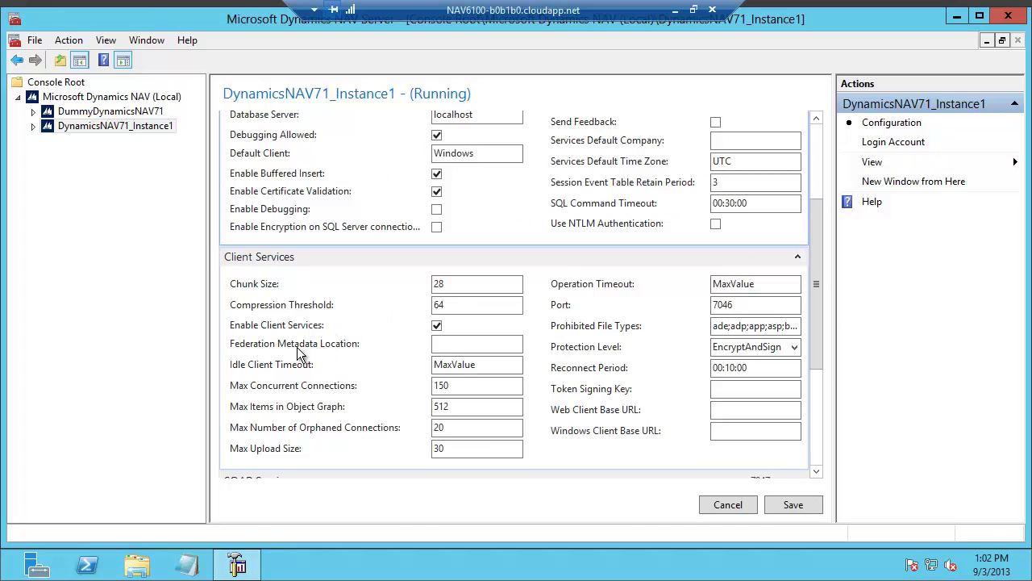
pyautogui.click(459, 347)
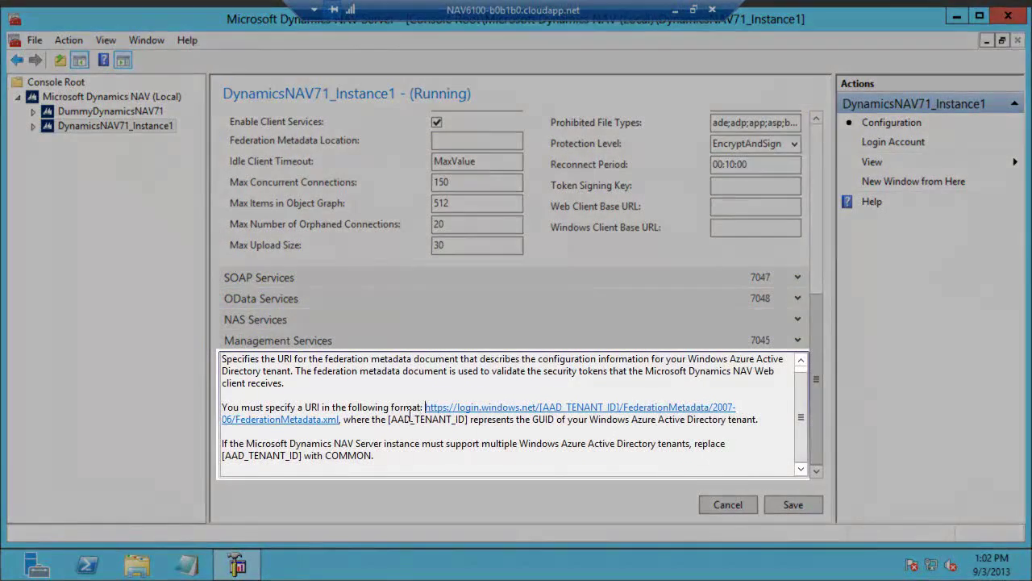
pyautogui.moveTo(425, 407); pyautogui.dragTo(337, 422)
pyautogui.hotkey('ctrl', 'c')
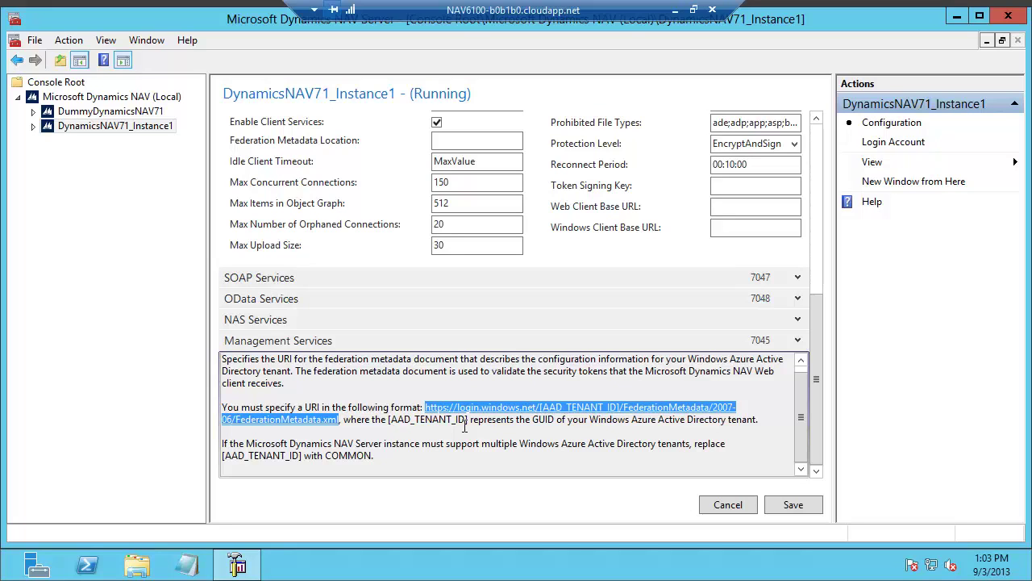
# - Build the metadata URL with tenant cronusint.onmicrosoft.com in Notepad and paste it into Federation Metadata Location
pyautogui.hotkey('alt', 'Tab')
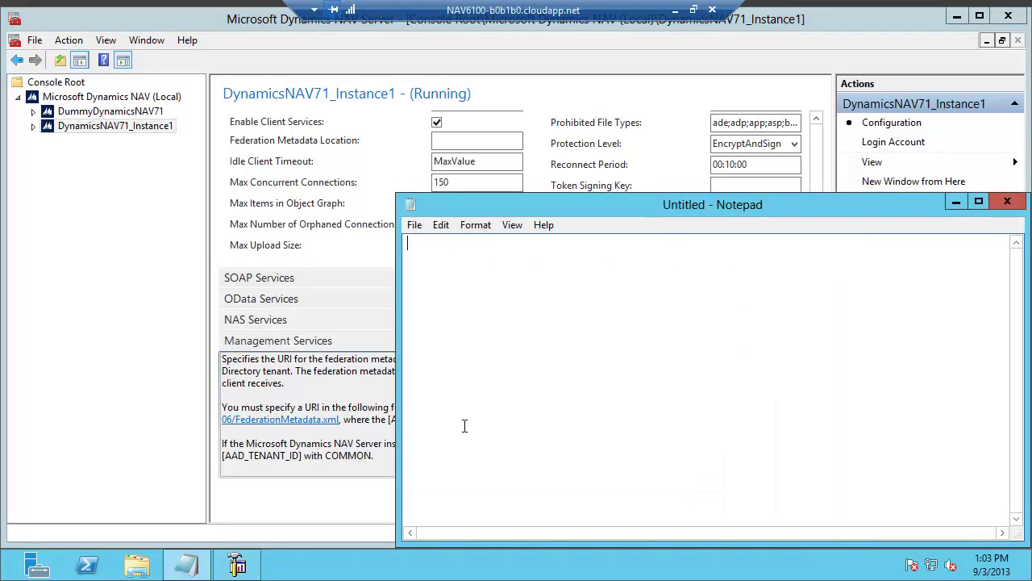
pyautogui.hotkey('ctrl', 'v')
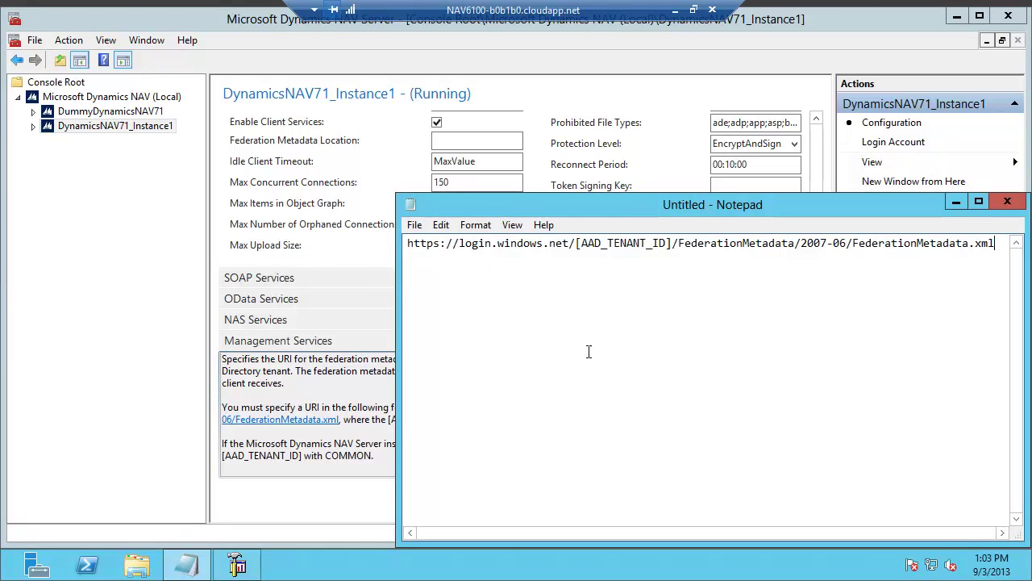
pyautogui.click(674, 242)
pyautogui.hotkey('shift', 'Left')
pyautogui.hotkey('shift', 'Left')
pyautogui.hotkey('shift', 'Left')
pyautogui.hotkey('shift', 'Left')
pyautogui.hotkey('shift', 'Left')
pyautogui.hotkey('shift', 'Left')
pyautogui.hotkey('shift', 'Left')
pyautogui.hotkey('shift', 'Left')
pyautogui.hotkey('shift', 'Left')
pyautogui.hotkey('shift', 'Left')
pyautogui.hotkey('shift', 'Left')
pyautogui.hotkey('shift', 'Left')
pyautogui.hotkey('shift', 'Left')
pyautogui.hotkey('shift', 'Left')
pyautogui.hotkey('shift', 'Left')
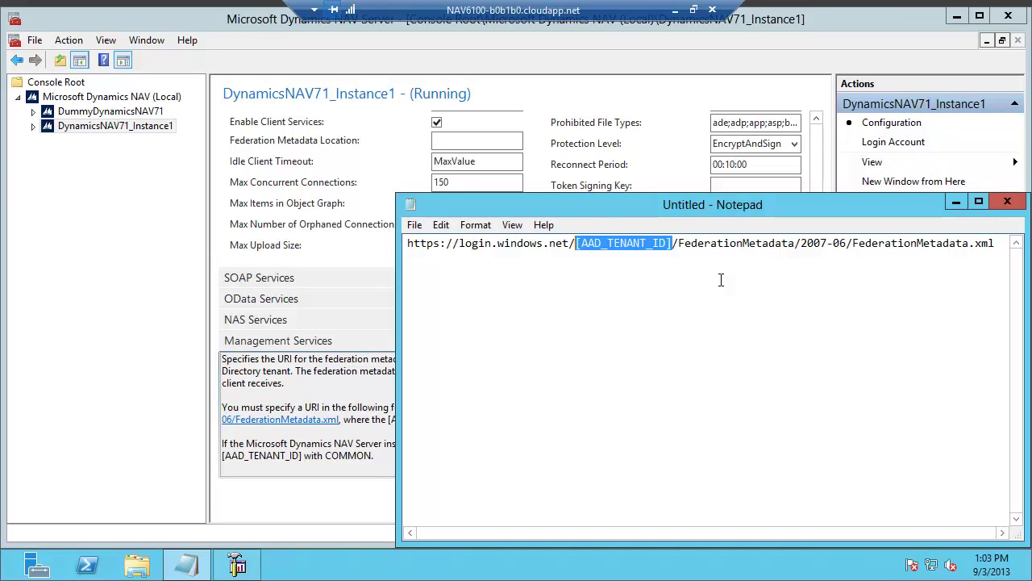
pyautogui.write('cronusint.')
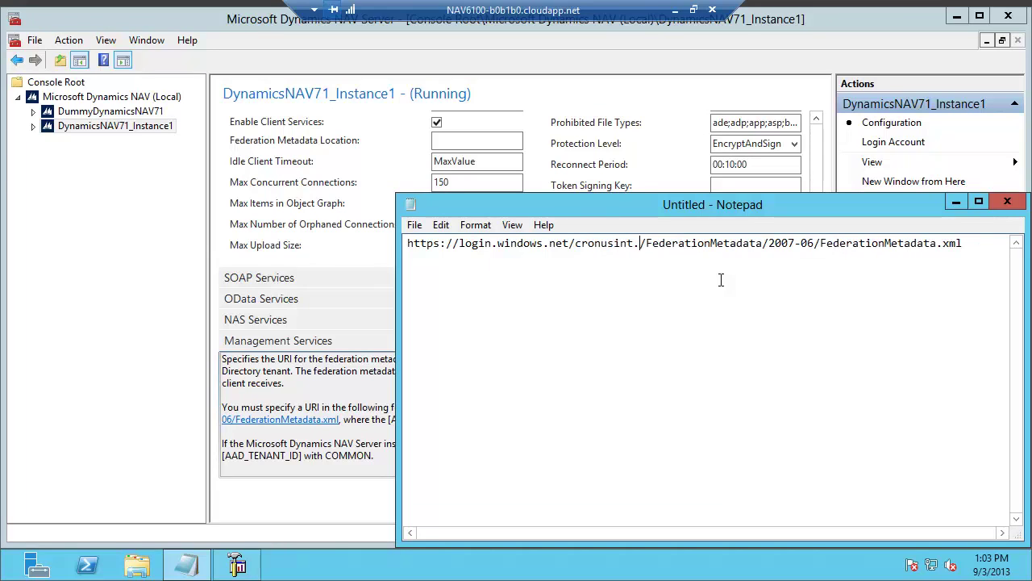
pyautogui.write('onmicrosoft.com')
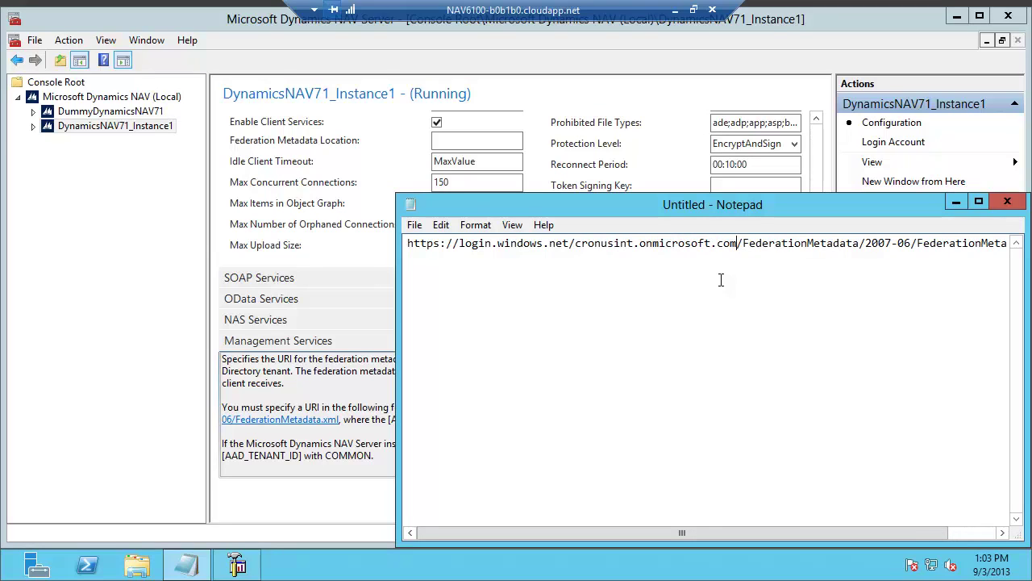
pyautogui.hotkey('ctrl', 'a')
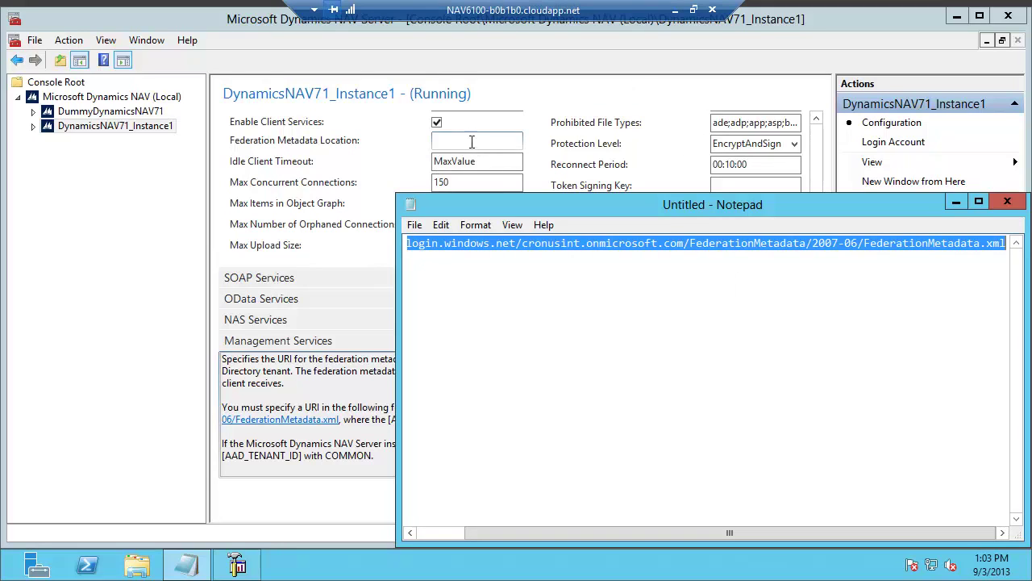
pyautogui.click(521, 142)
pyautogui.hotkey('ctrl', 'v')
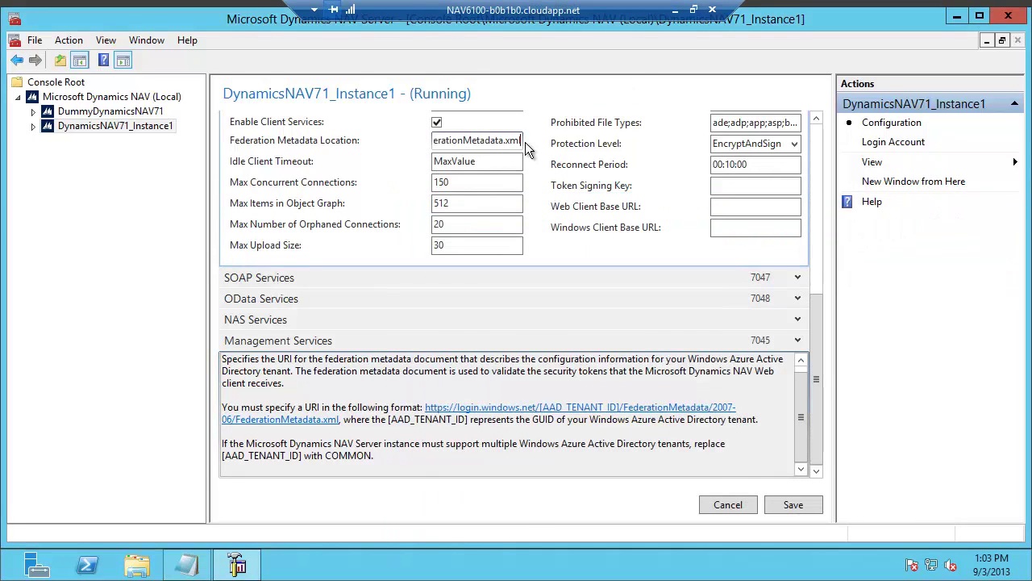
# - Save the changed NAV Server settings and restart the DynamicsNAV71_Instance1 server instance
pyautogui.click(793, 505)
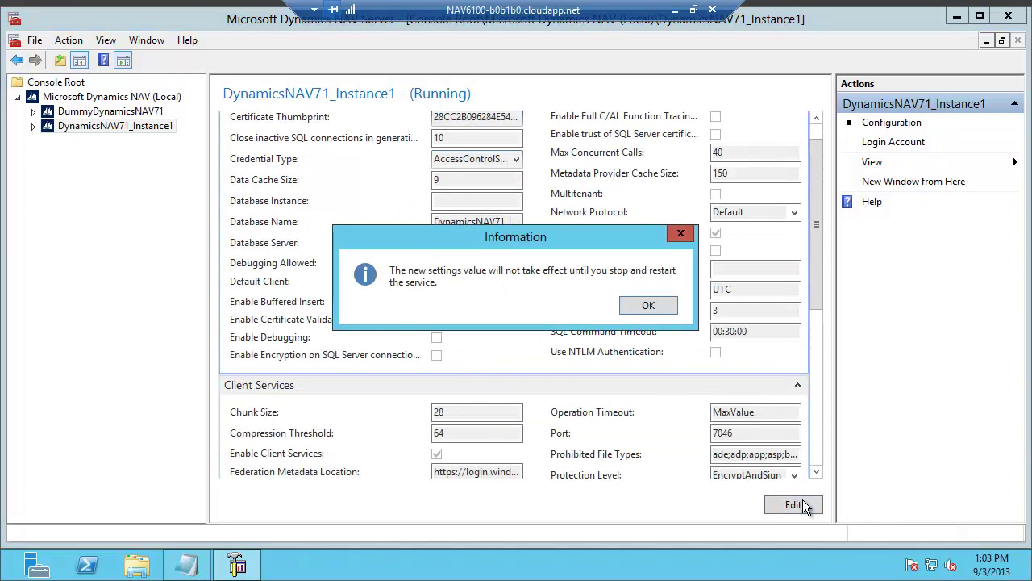
pyautogui.click(649, 306)
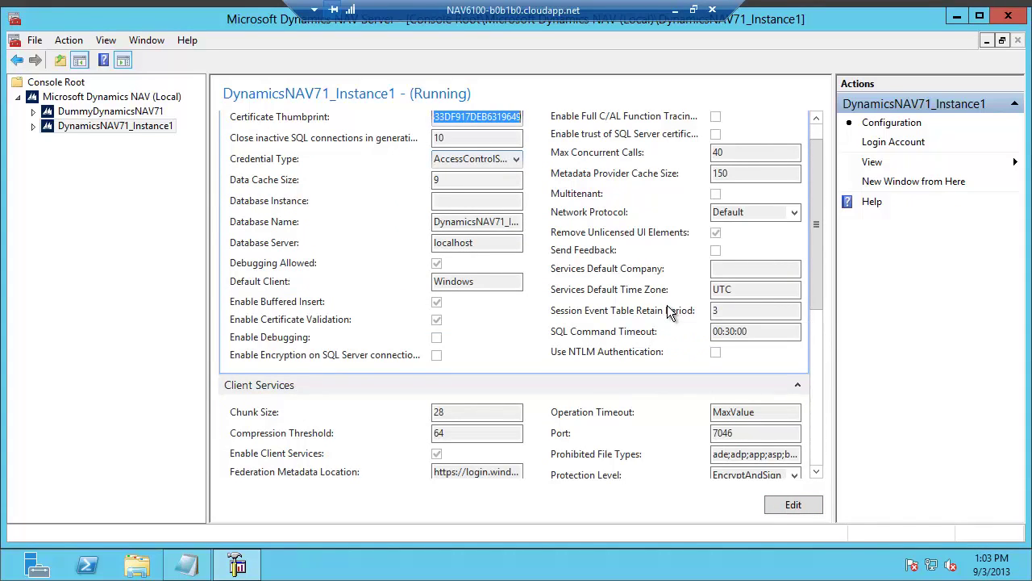
pyautogui.click(164, 98)
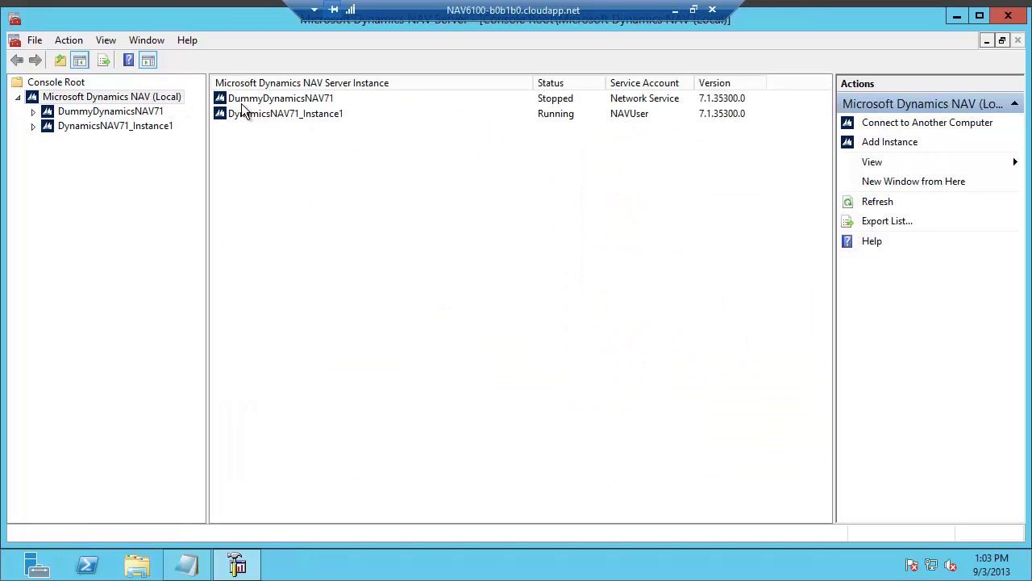
pyautogui.click(266, 116)
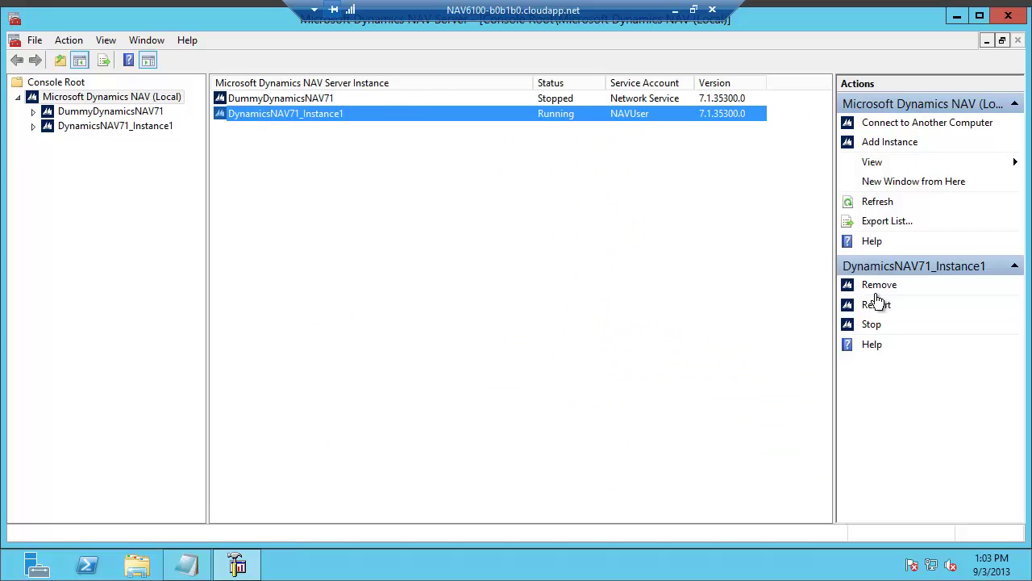
pyautogui.click(875, 308)
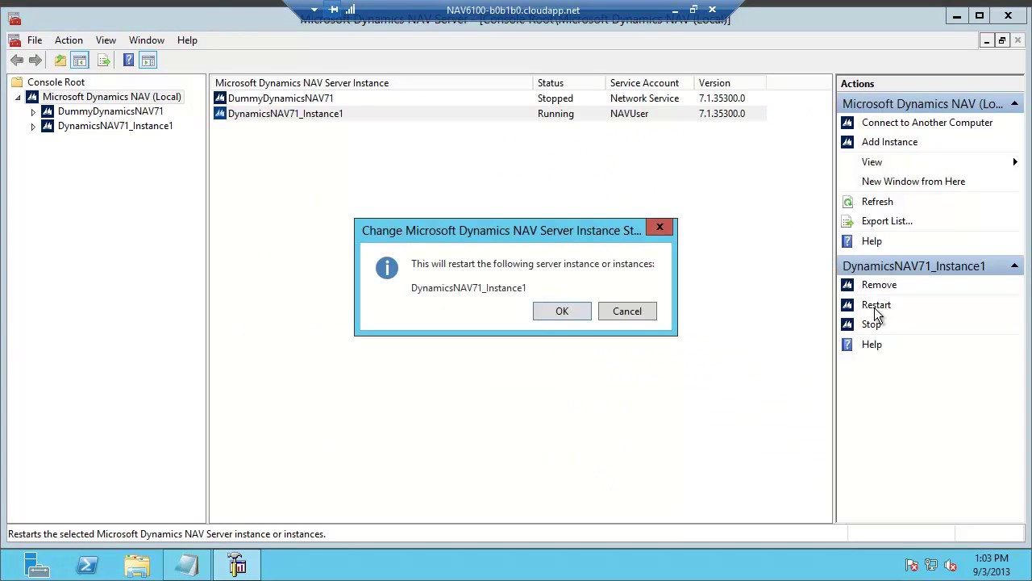
pyautogui.click(565, 312)
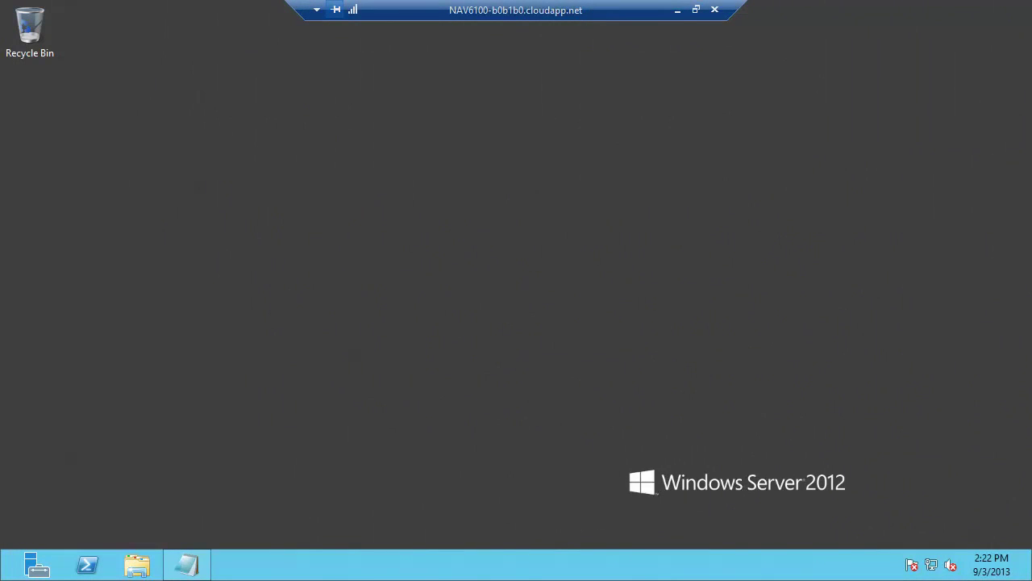
# - Launch IIS Manager and expand Sites to the NAV 2013 R2 Web Client's DynamicsNAV71_Instance1 application
pyautogui.press('super')
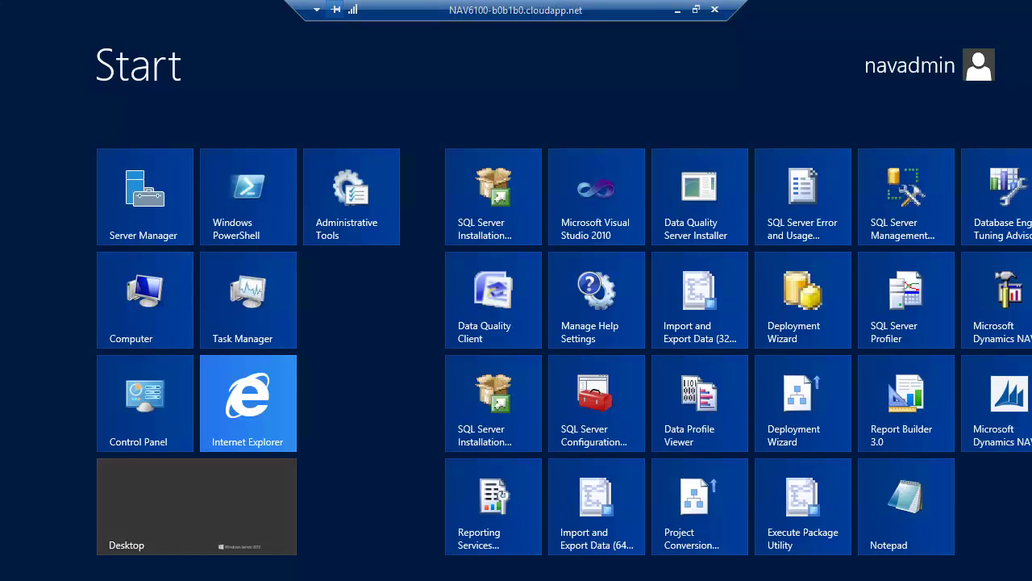
pyautogui.write('inter')
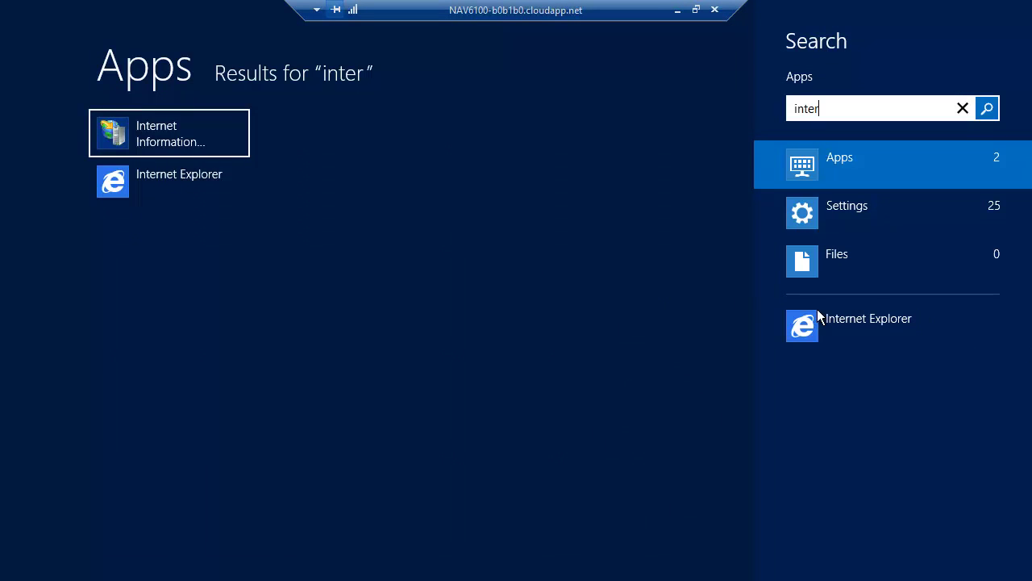
pyautogui.click(150, 134)
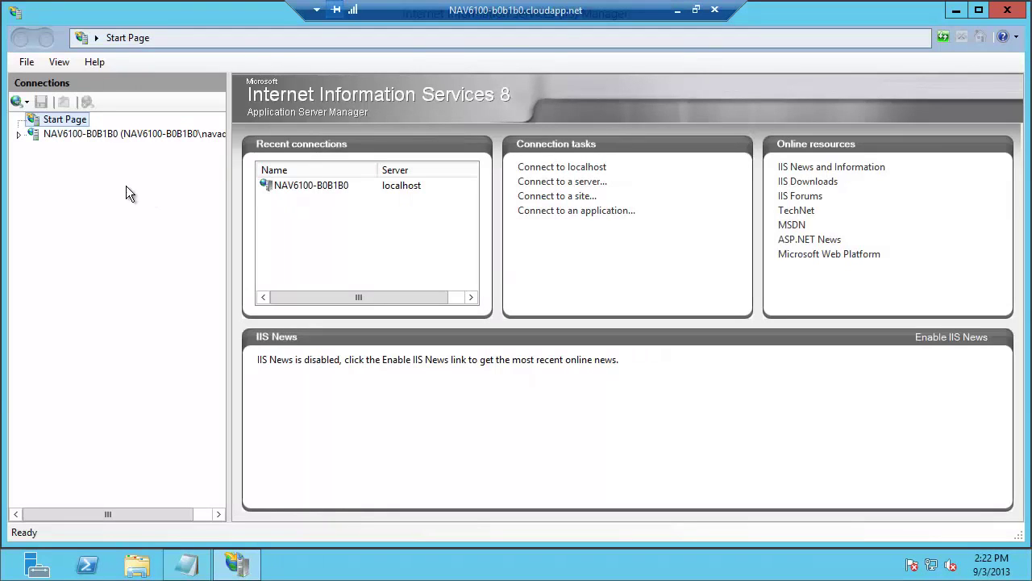
pyautogui.click(32, 134)
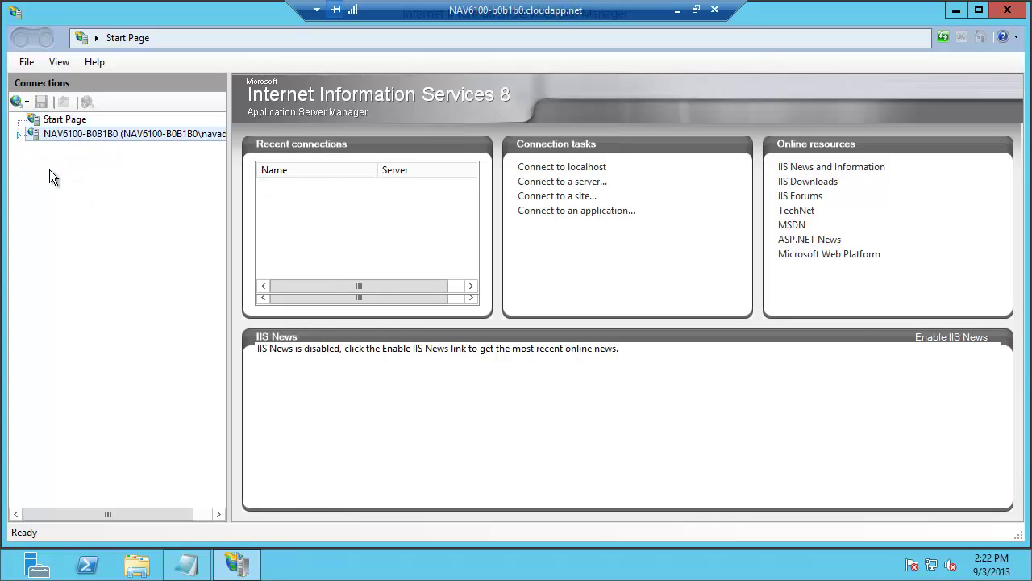
pyautogui.click(43, 165)
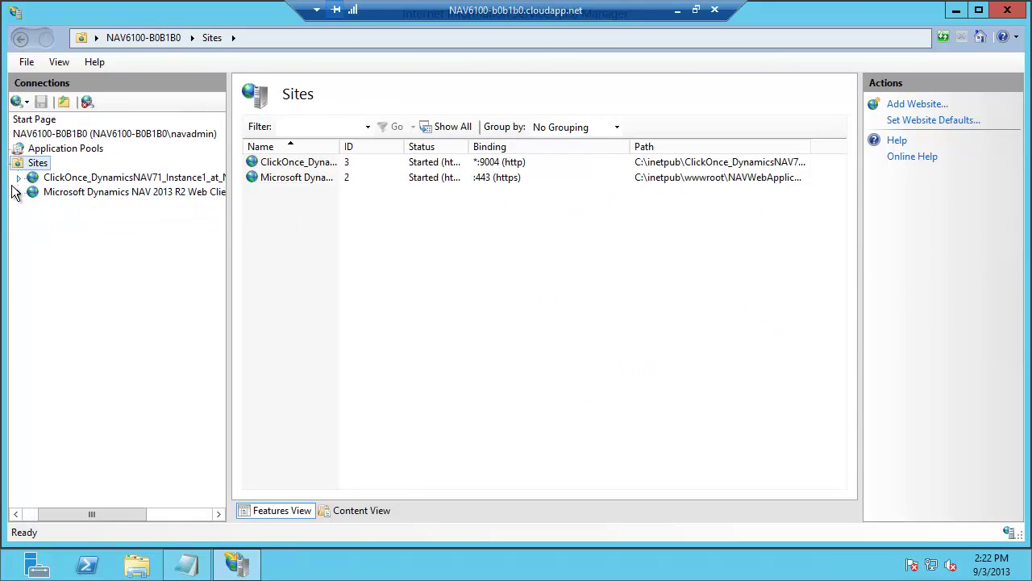
pyautogui.click(19, 194)
pyautogui.click(77, 206)
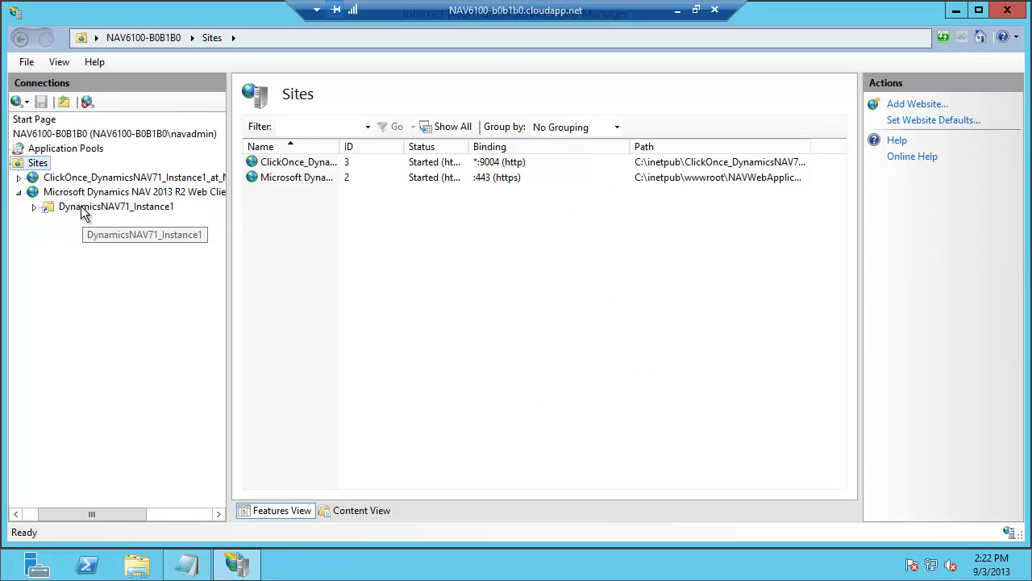
# - Explore the DynamicsNAV71_Instance1 application folder in File Explorer and open its web.config file
pyautogui.rightClick(85, 211)
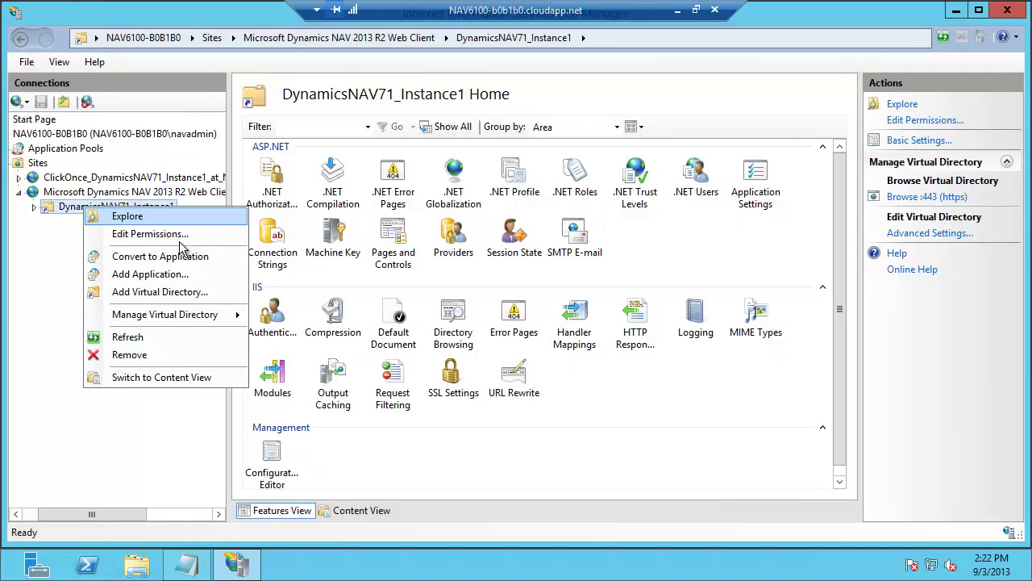
pyautogui.click(133, 221)
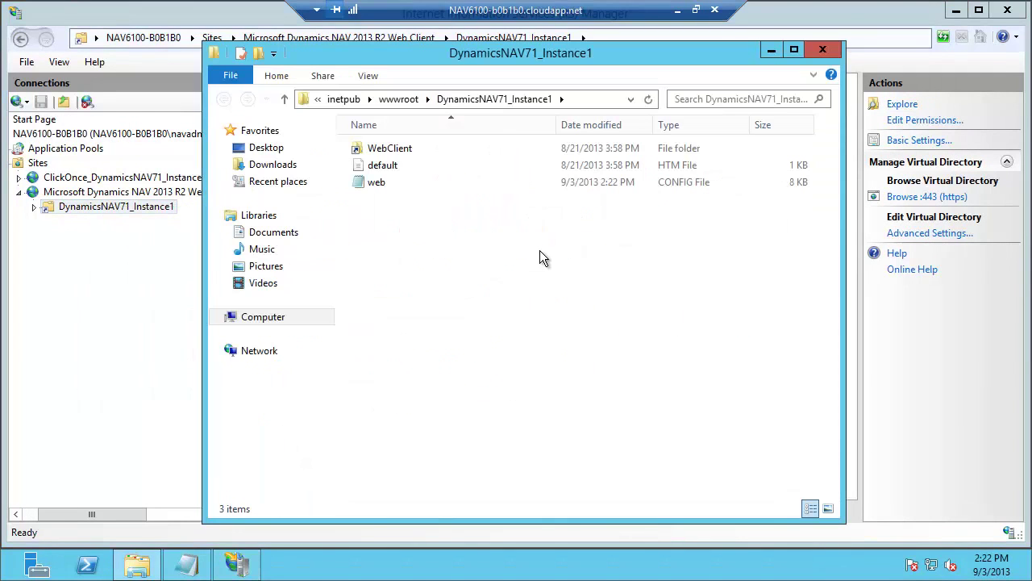
pyautogui.click(379, 186)
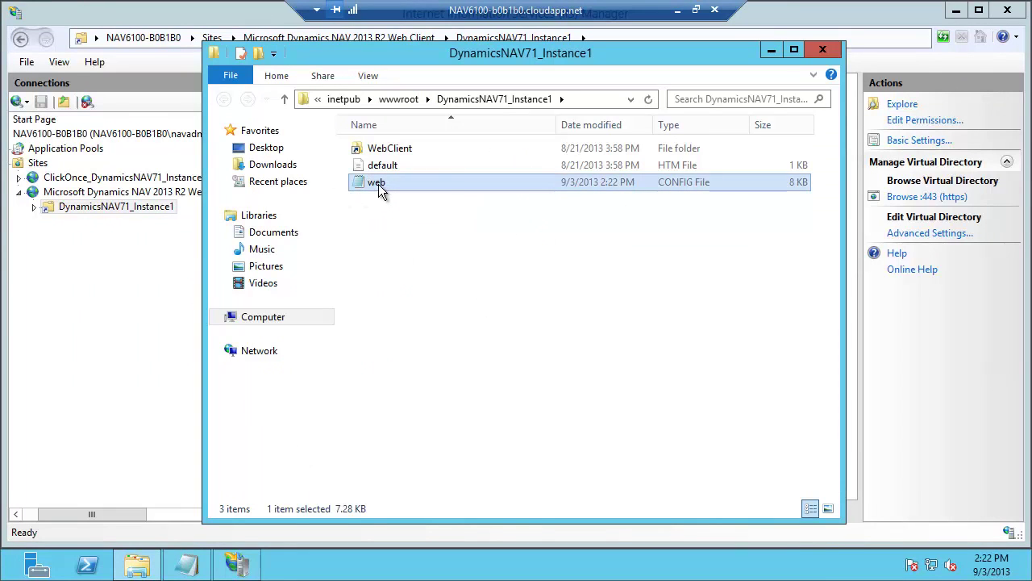
pyautogui.doubleClick(378, 184)
# - In web.config, replace ClientServicesCredentialType's NavUserPassword with AccessControlService copied from the comment
pyautogui.doubleClick(851, 141)
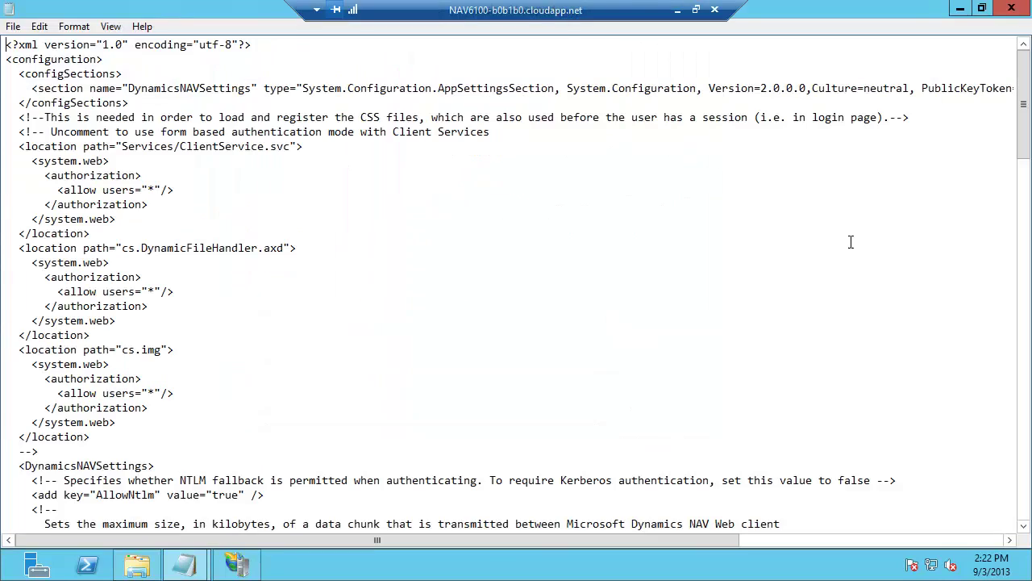
pyautogui.moveTo(1026, 117); pyautogui.dragTo(1014, 305)
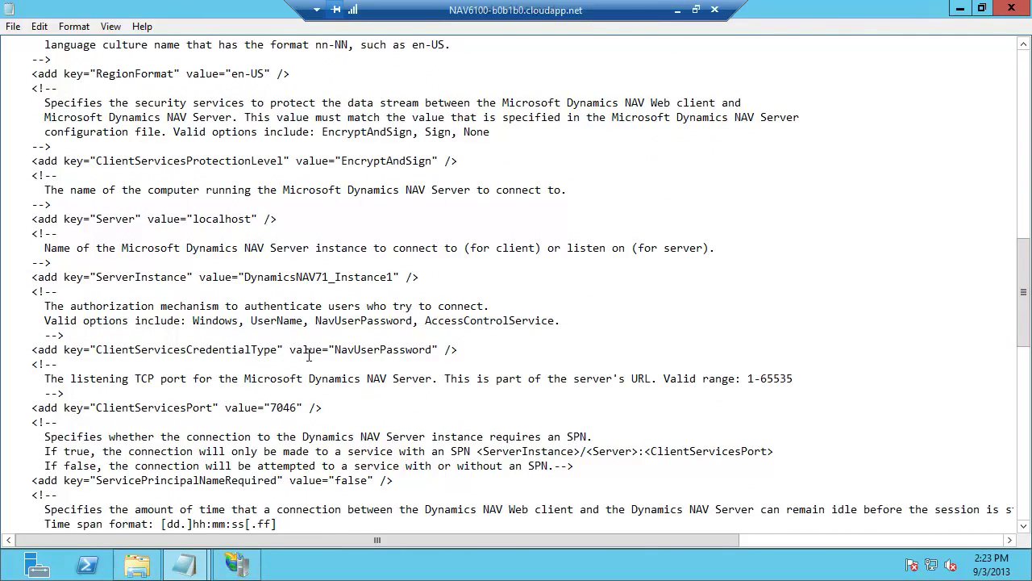
pyautogui.click(336, 349)
pyautogui.moveTo(427, 321); pyautogui.dragTo(554, 323)
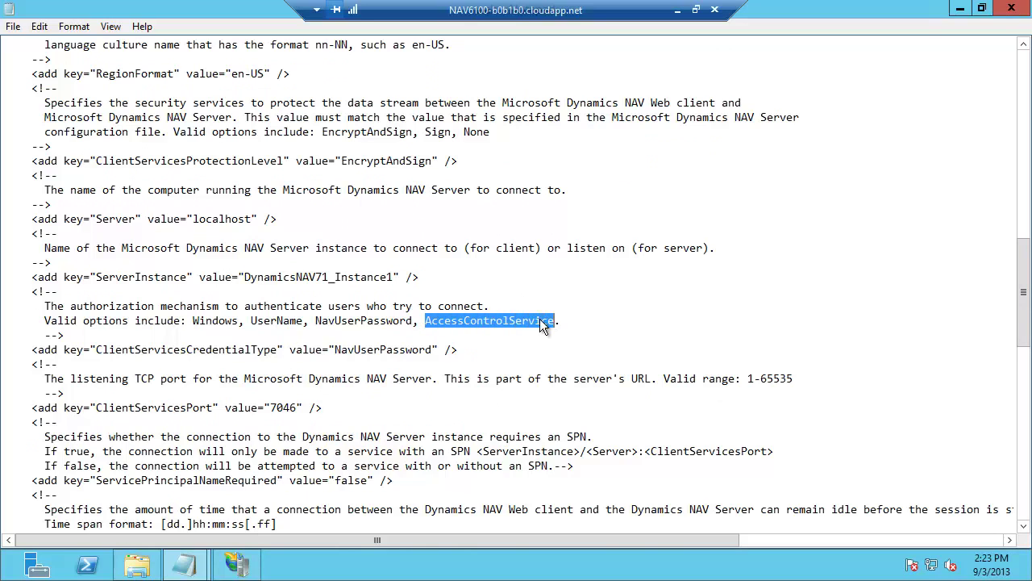
pyautogui.rightClick(552, 329)
pyautogui.click(582, 368)
pyautogui.click(336, 350)
pyautogui.moveTo(336, 349); pyautogui.dragTo(423, 355)
pyautogui.rightClick(423, 355)
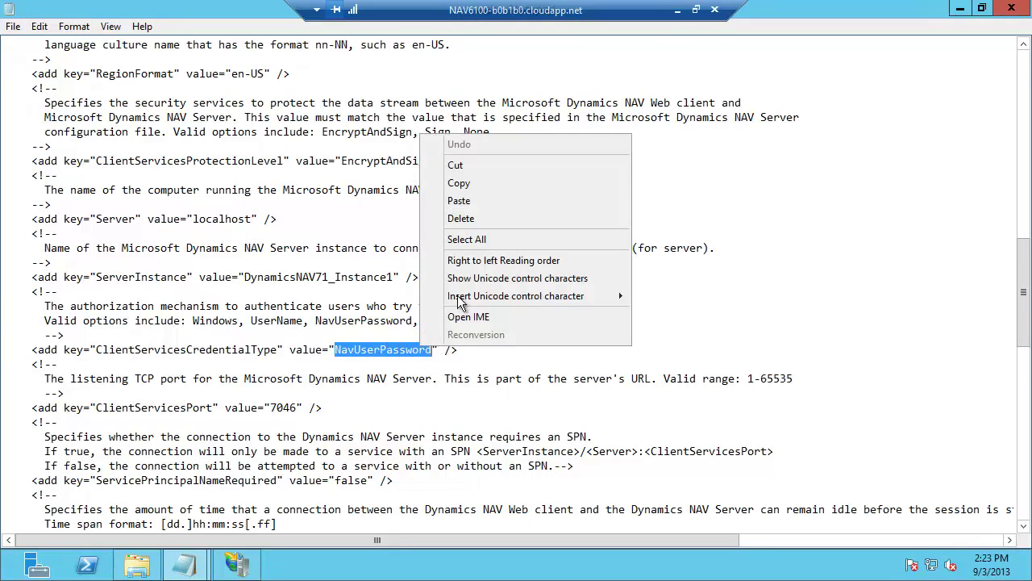
pyautogui.click(459, 199)
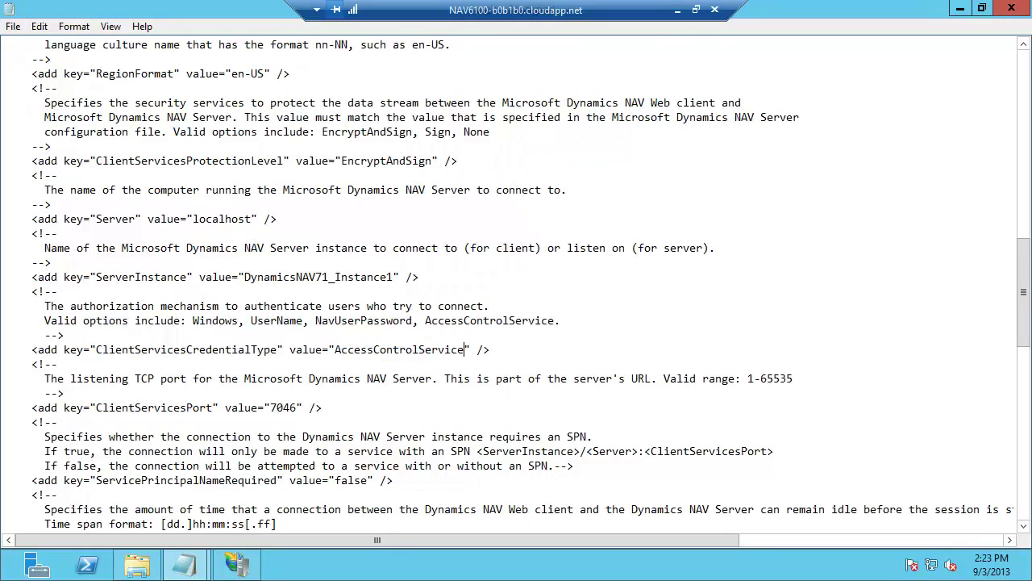
# - Copy the example login.windows.net wsfed sign-in URL from the comment into the empty ACSUri value
pyautogui.scroll(-2, 1029, 347)
pyautogui.scroll(-15, 1029, 347)
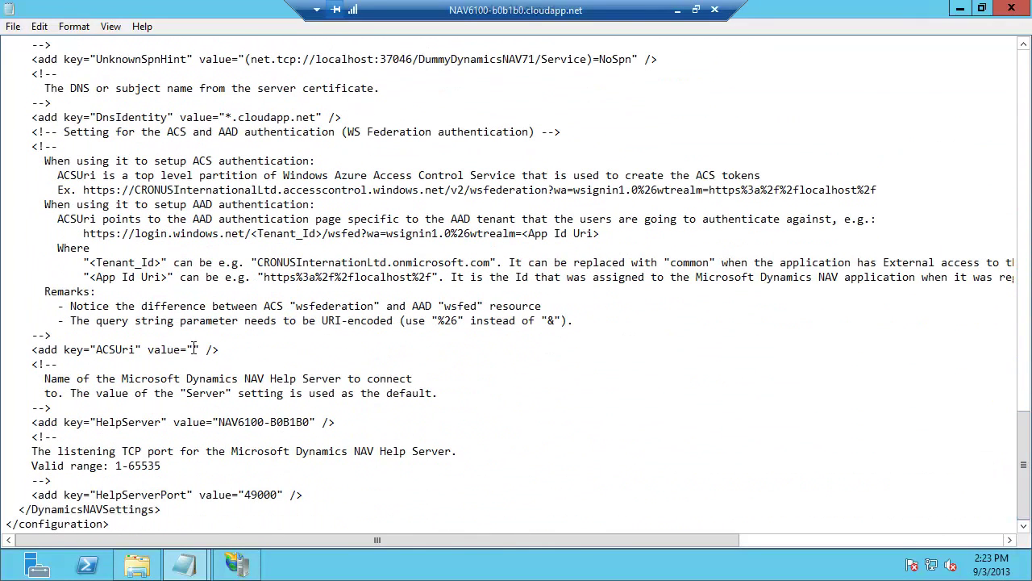
pyautogui.click(195, 350)
pyautogui.moveTo(84, 233); pyautogui.dragTo(597, 234)
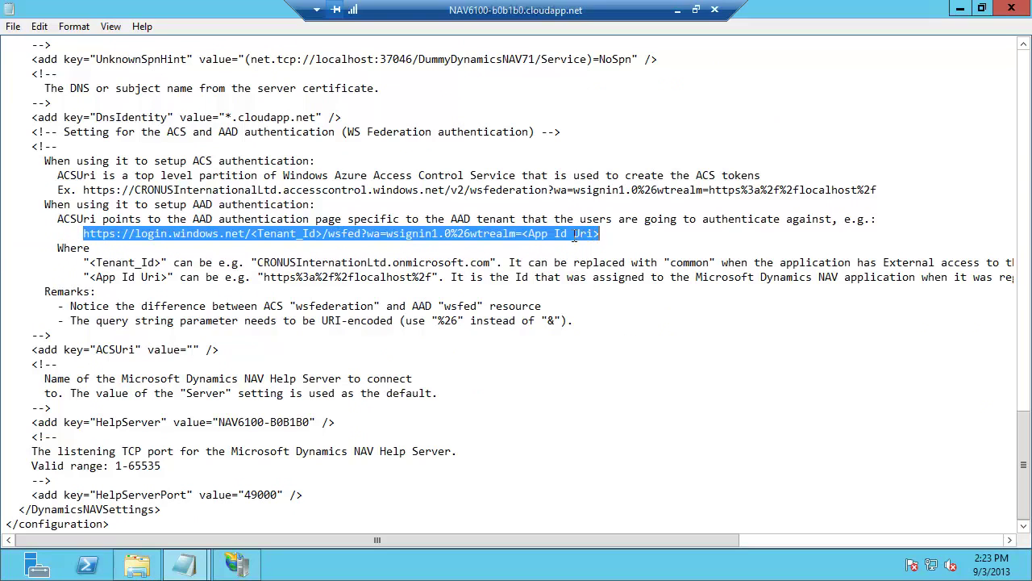
pyautogui.rightClick(574, 235)
pyautogui.click(612, 282)
pyautogui.click(193, 349)
pyautogui.rightClick(193, 349)
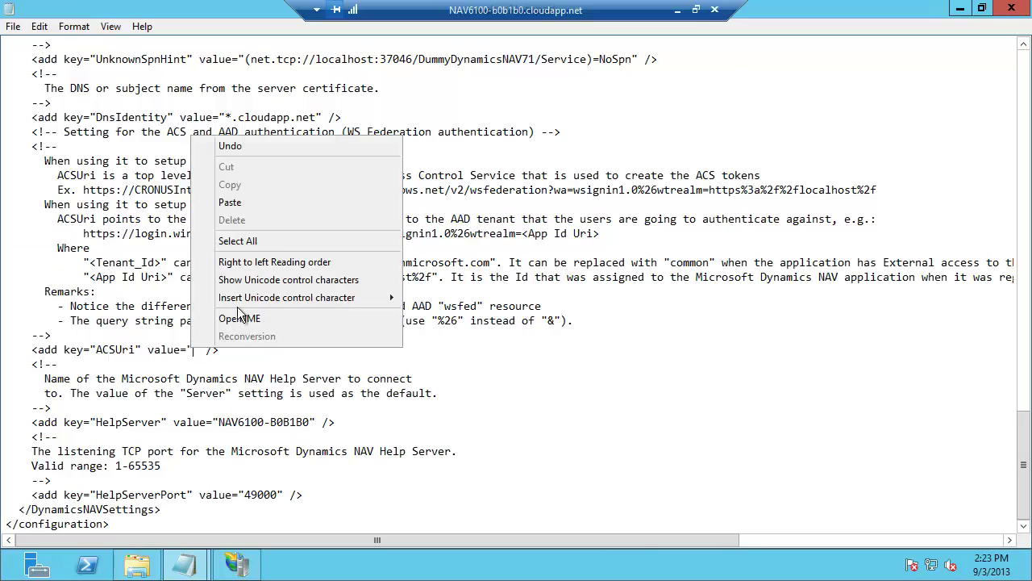
pyautogui.click(248, 202)
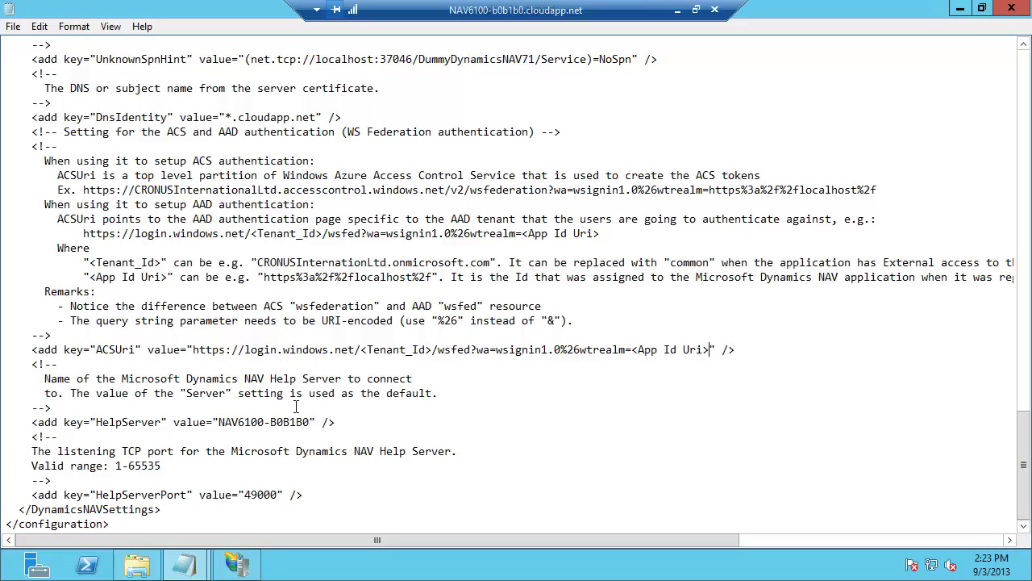
# - Replace the <Tenant_Id> placeholder in ACSUri with cronusint.onmicrosoft.com
pyautogui.click(364, 350)
pyautogui.moveTo(360, 349); pyautogui.dragTo(430, 349)
pyautogui.write('cronusint')
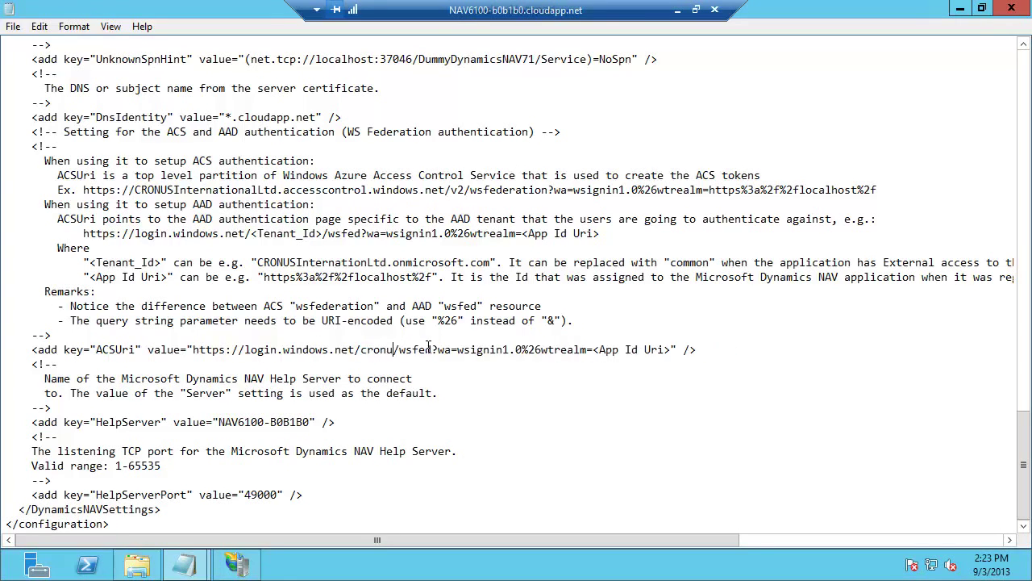
pyautogui.write('.onmicrosoft.co')
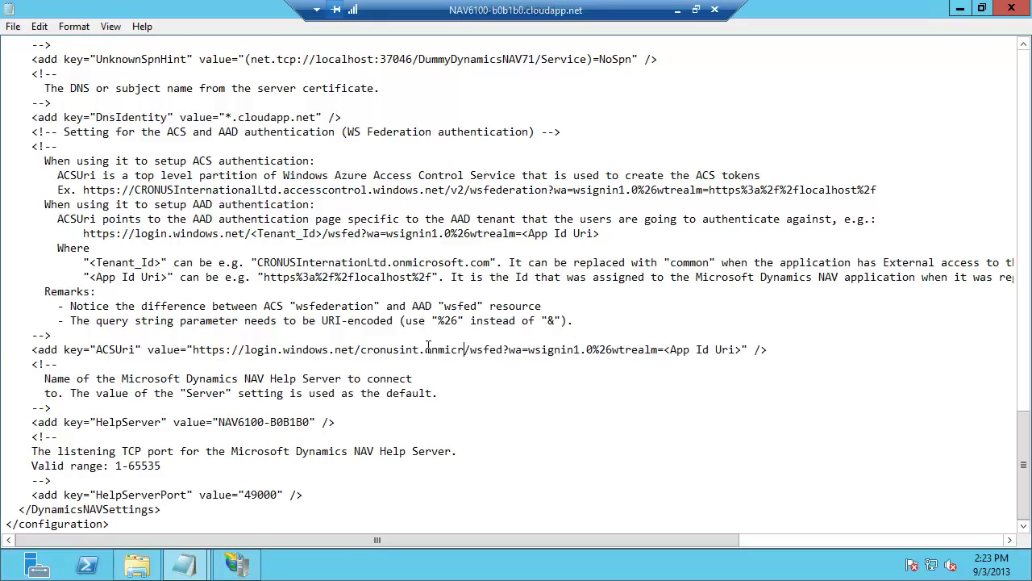
pyautogui.write('m')
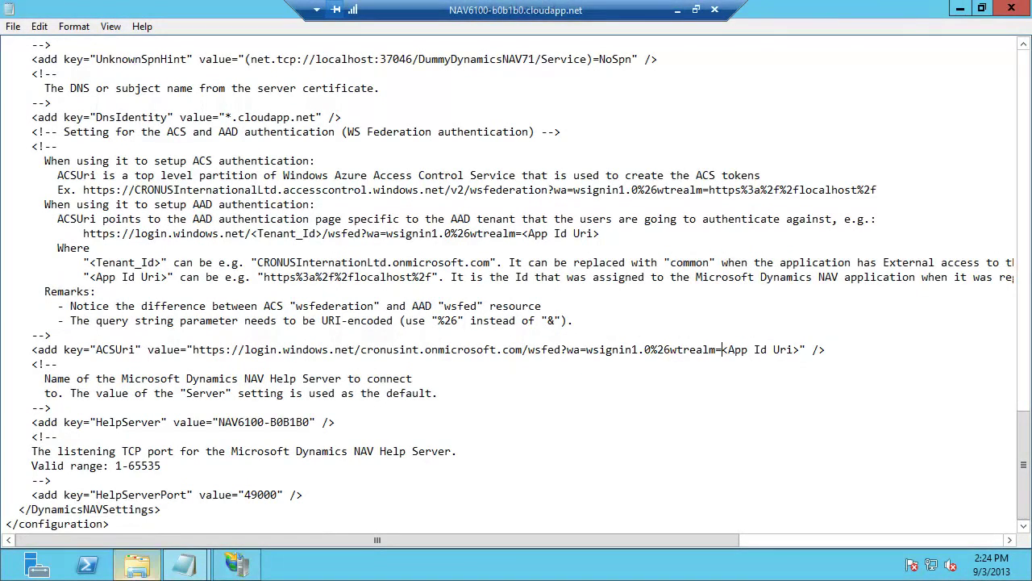
# - Paste the DynamicsNAV71_Instance1 cloudapp.net URL over <App Id Uri>, remove the stray >, and close web.config
pyautogui.moveTo(185, 564)
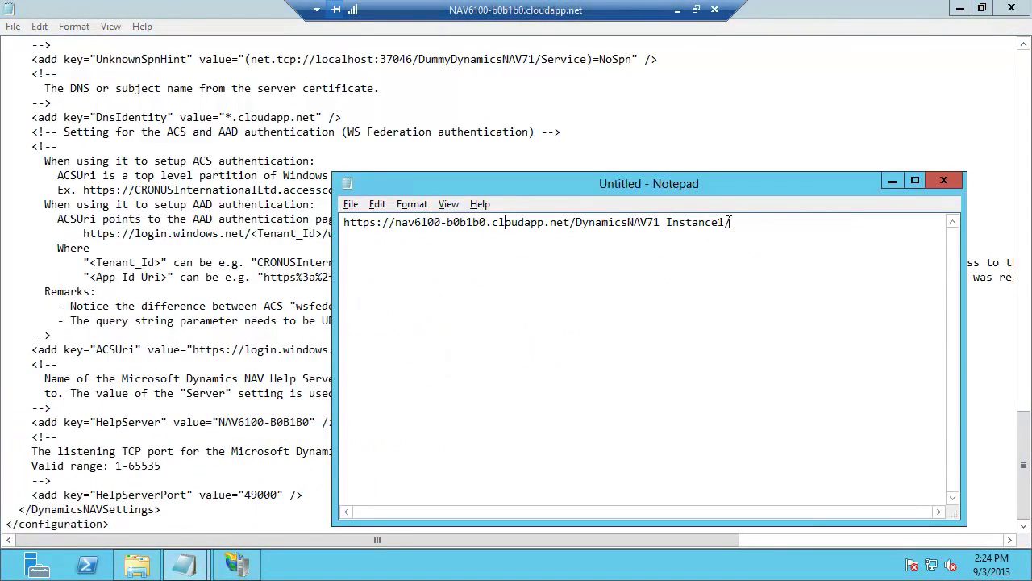
pyautogui.moveTo(731, 222); pyautogui.dragTo(342, 221)
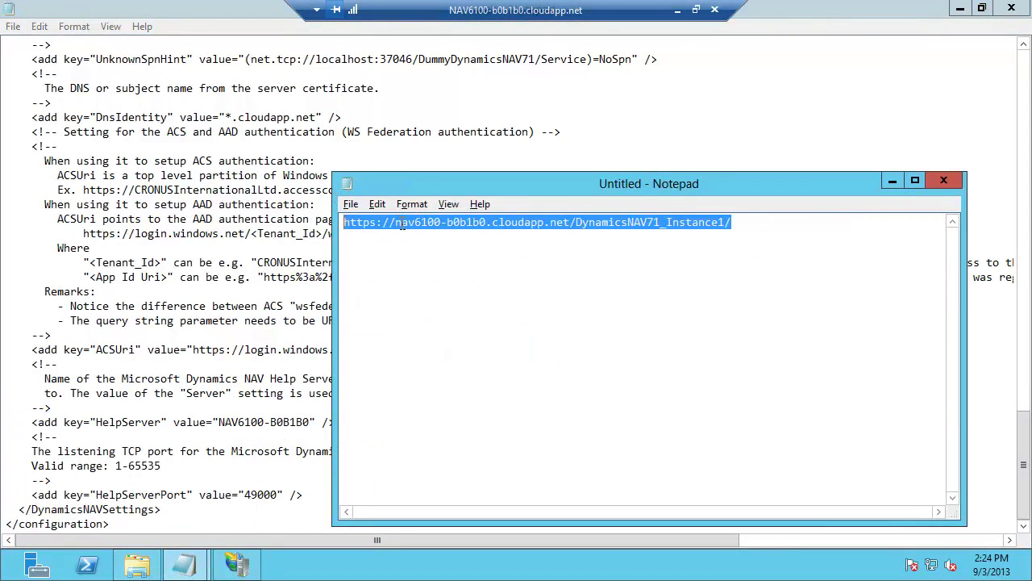
pyautogui.click(893, 182)
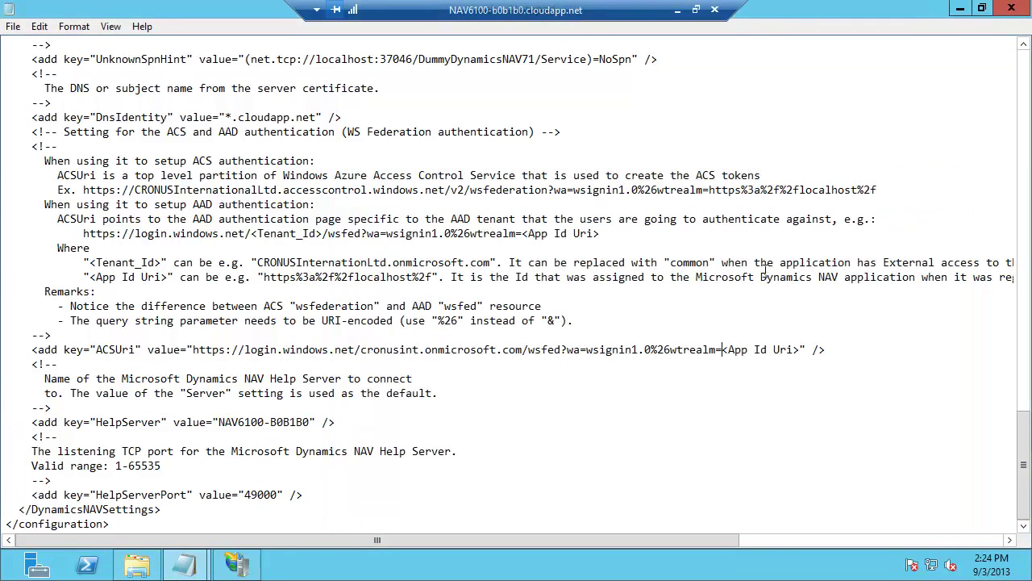
pyautogui.moveTo(722, 349); pyautogui.dragTo(798, 350)
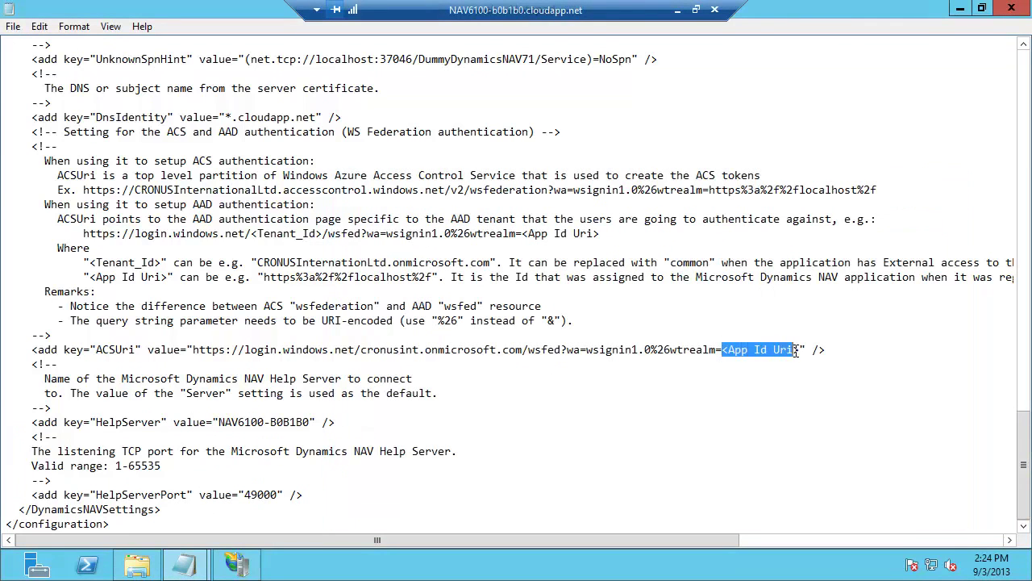
pyautogui.rightClick(789, 349)
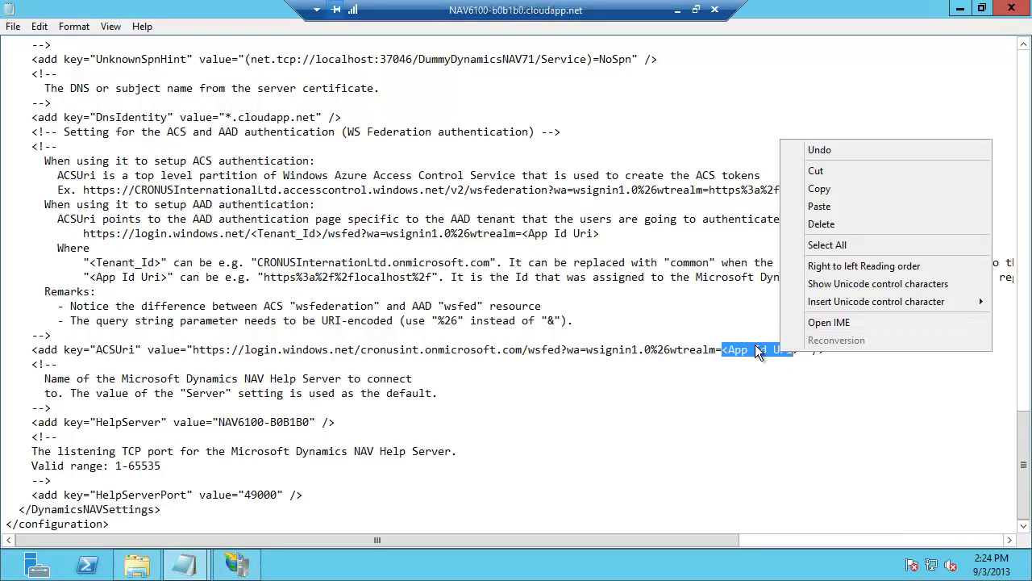
pyautogui.click(821, 206)
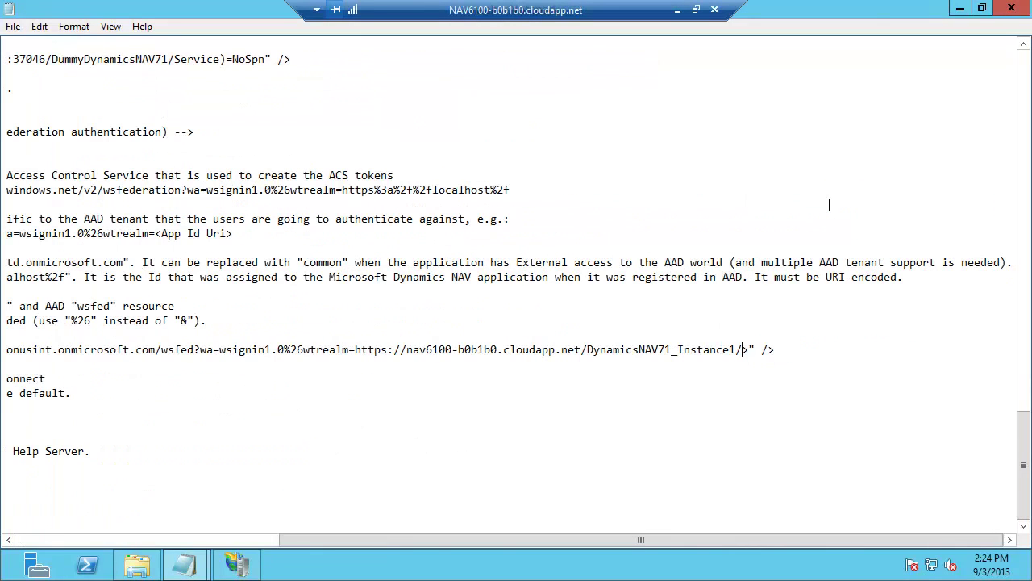
pyautogui.press('Delete')
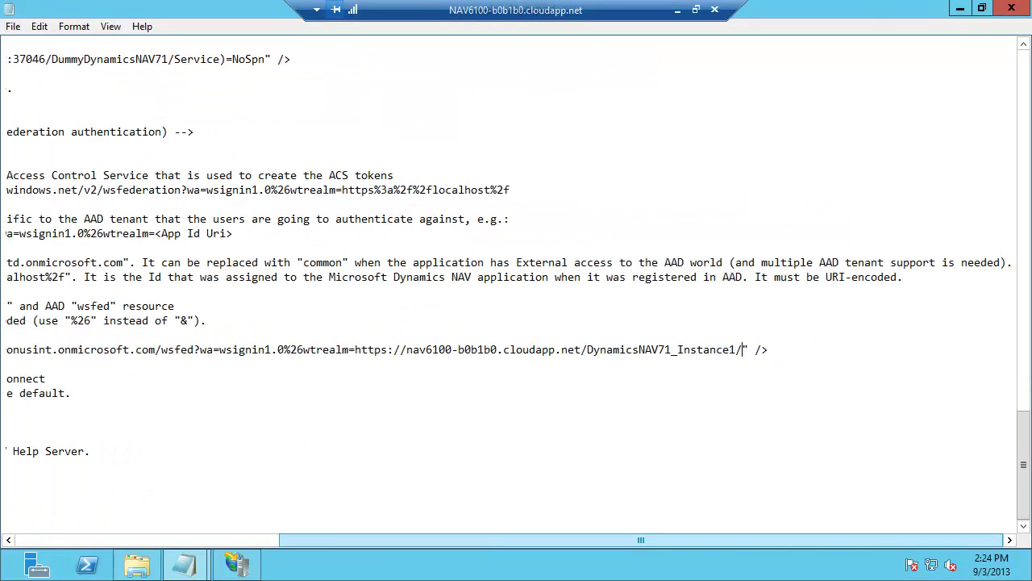
pyautogui.click(1011, 8)
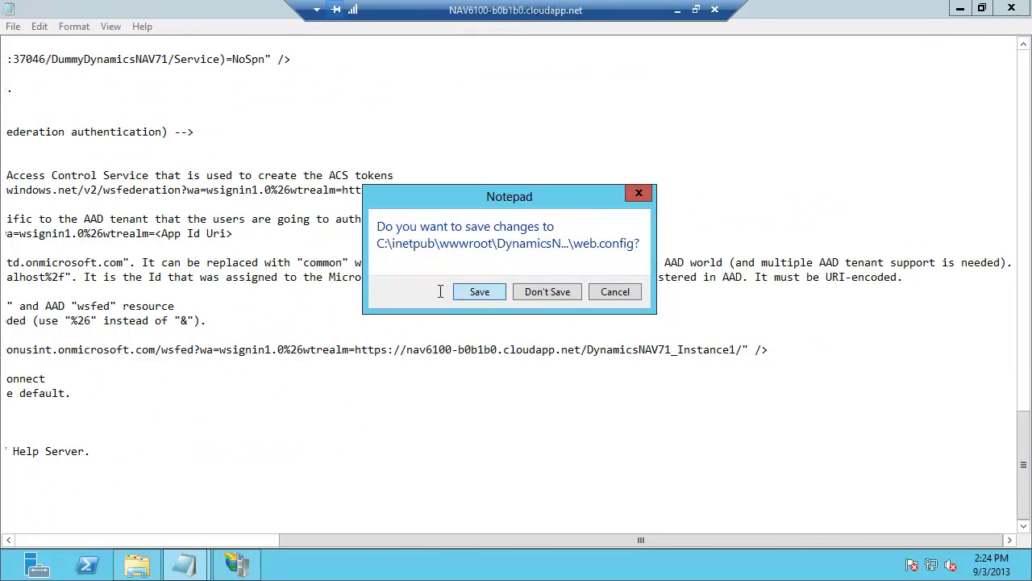
# - Save web.config at the close prompt, then launch Internet Explorer from the taskbar
pyautogui.click(471, 291)
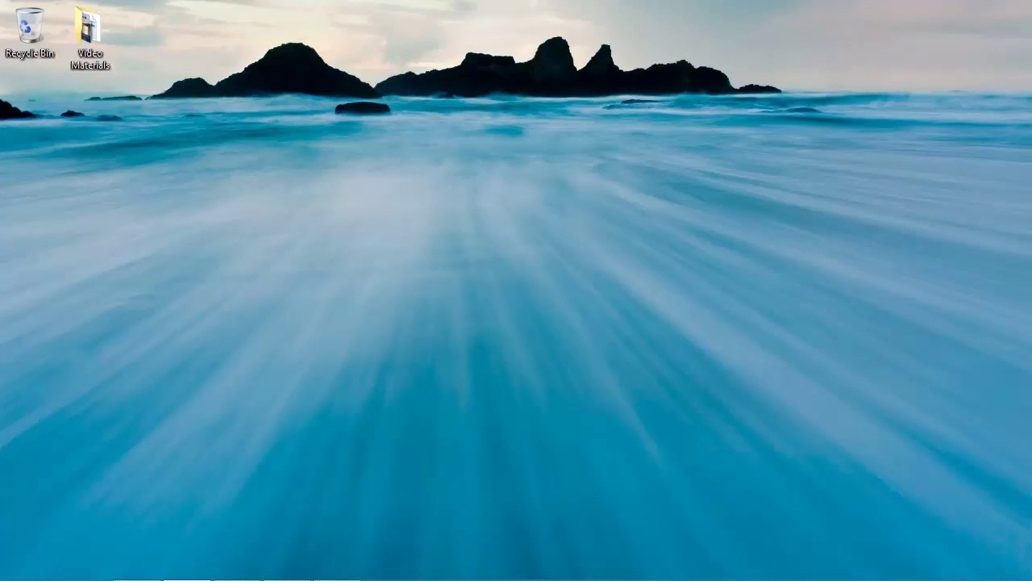
pyautogui.click(34, 564)
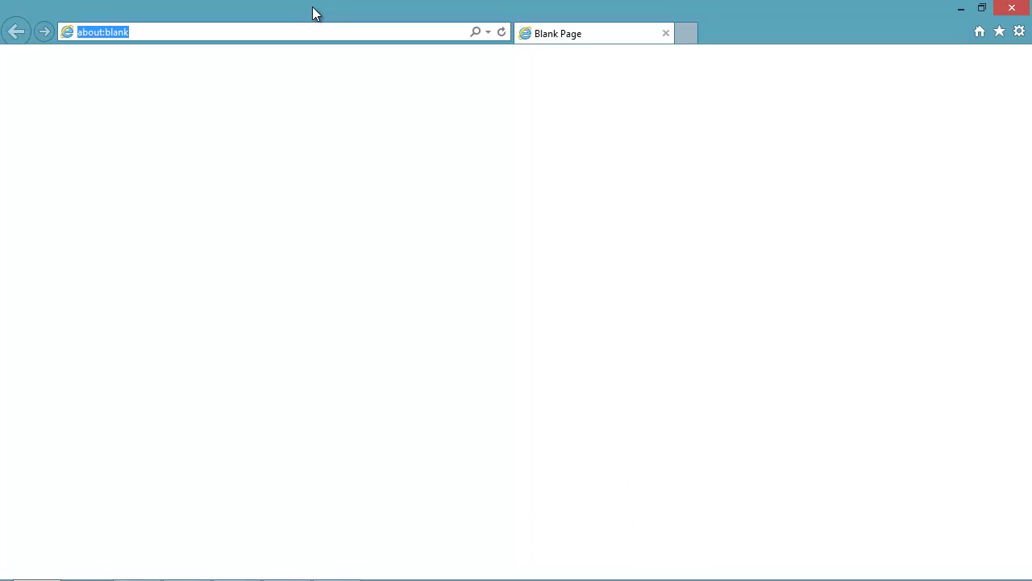
# - Load the NAV Web Client URL and sign in with the organizational account's e-mail and password
pyautogui.hotkey('ctrl', 'v')
pyautogui.press('Return')
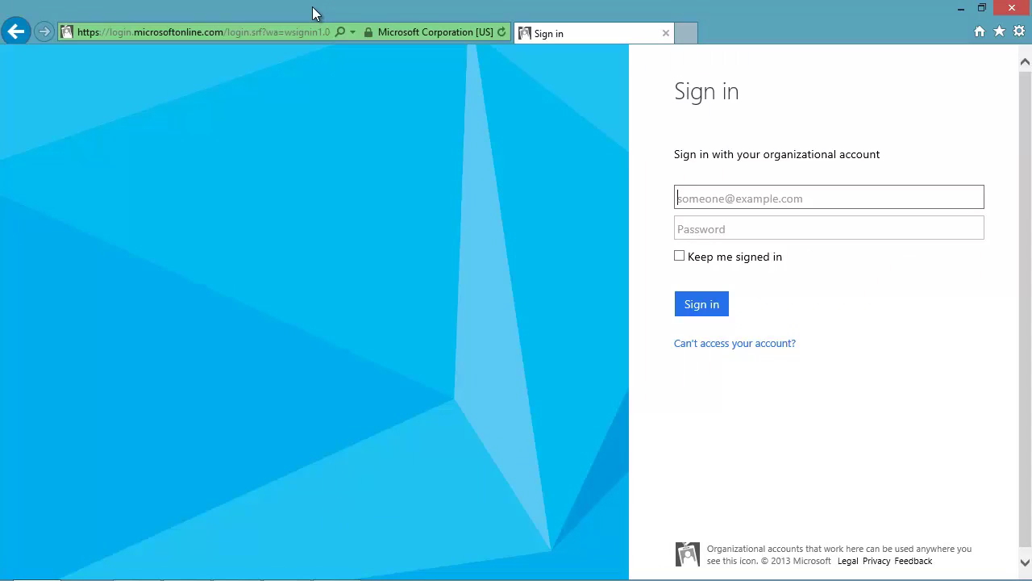
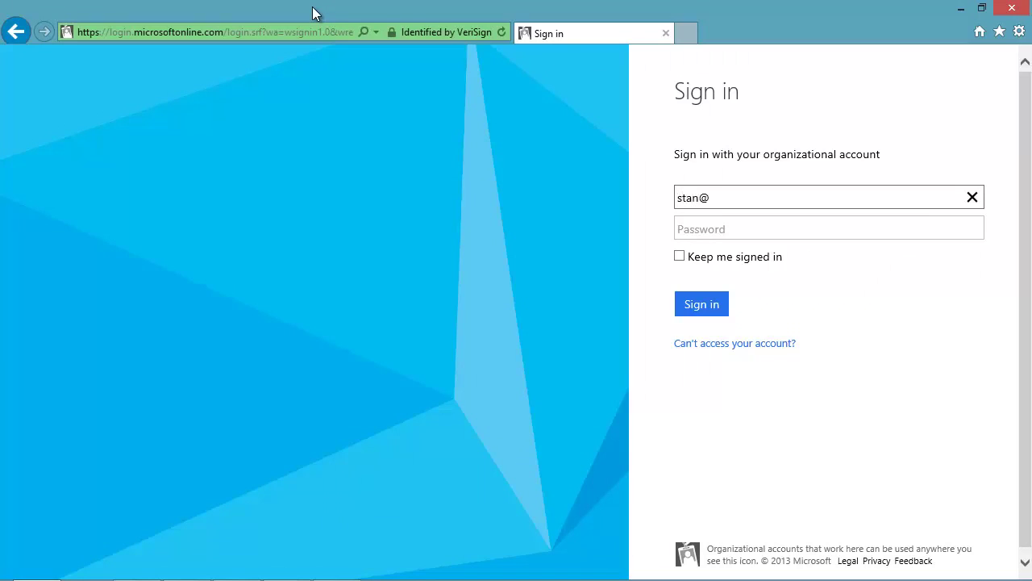
pyautogui.press('Tab')
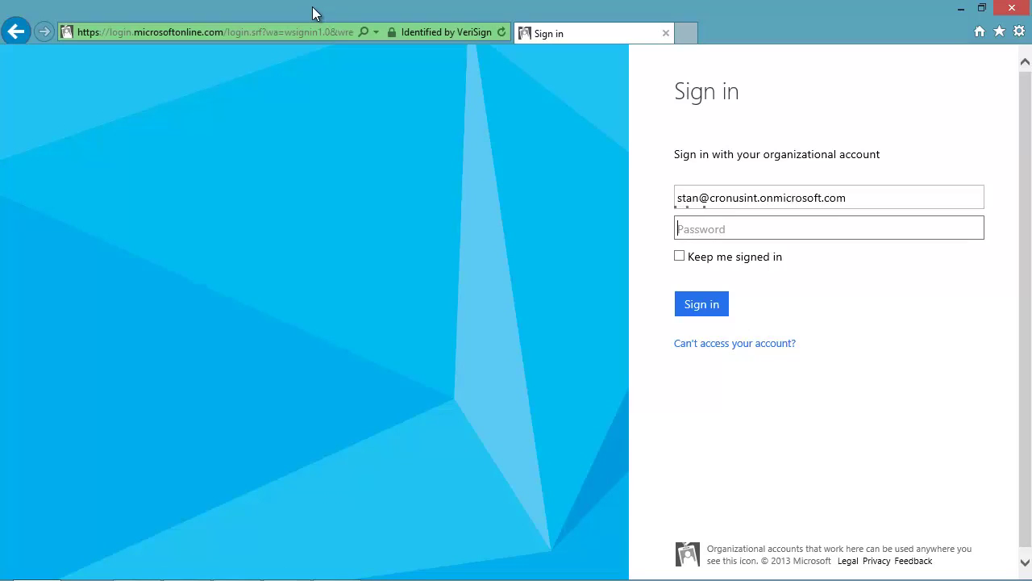
pyautogui.write('•••••••••')
pyautogui.click(702, 301)
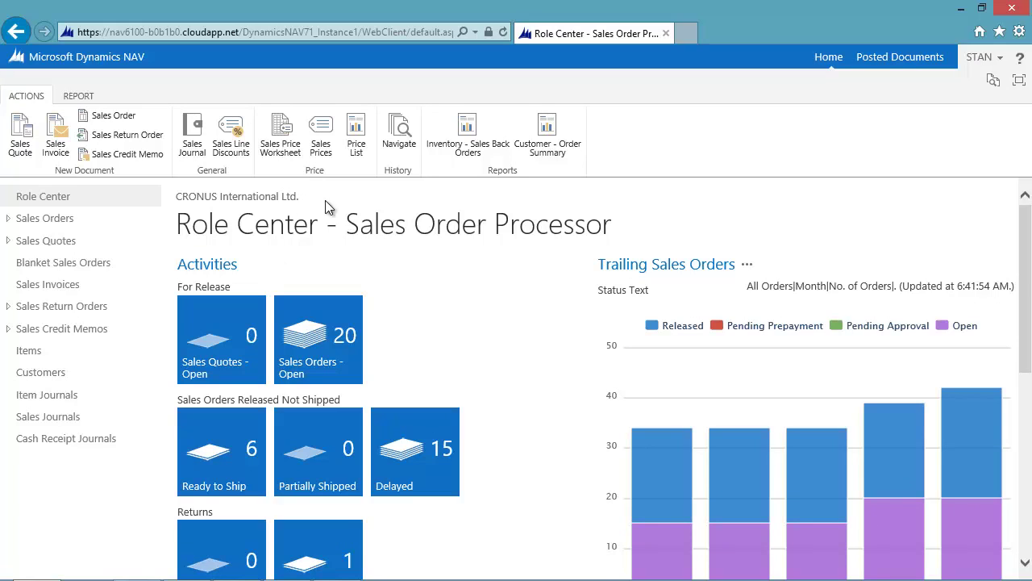
# - Navigate the browser tab to portal.microsoftonline.com
pyautogui.click(340, 31)
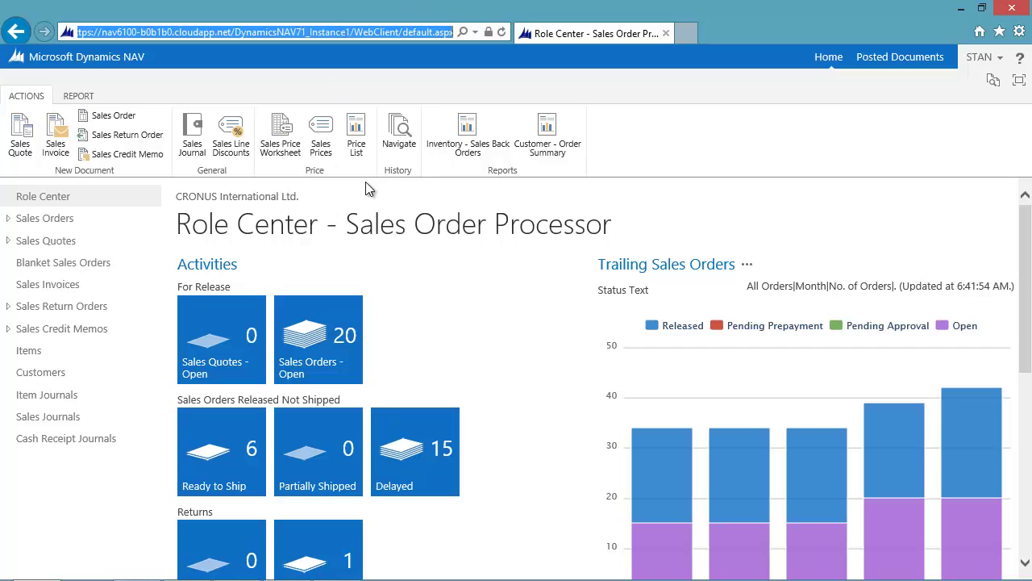
pyautogui.write('po')
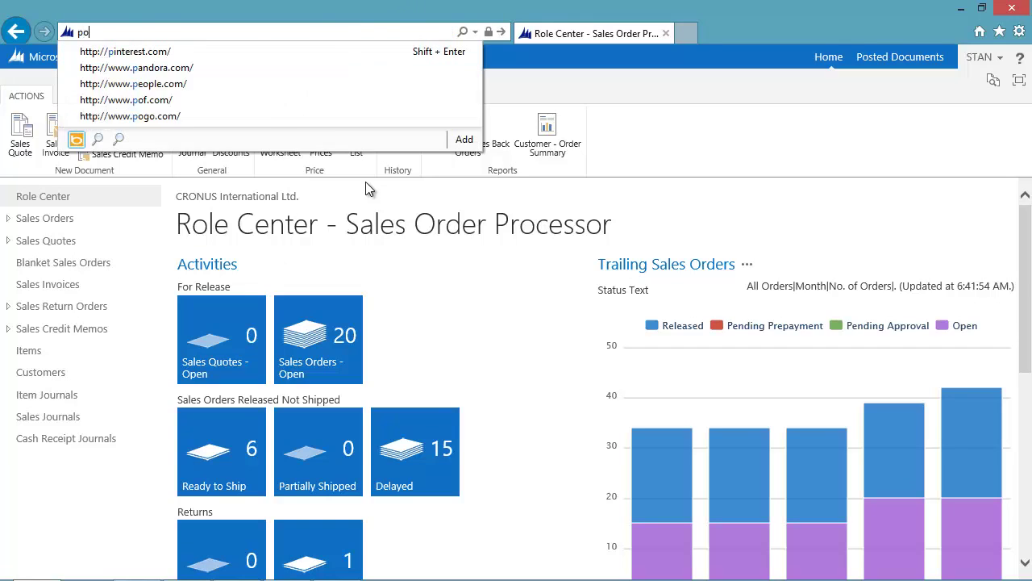
pyautogui.write('rtal.')
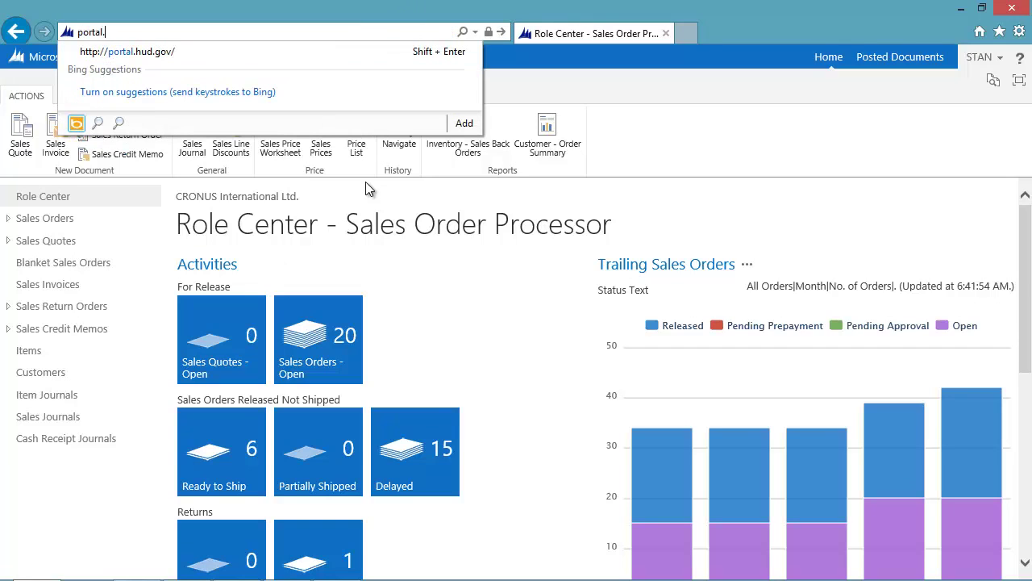
pyautogui.write('microsoftonli')
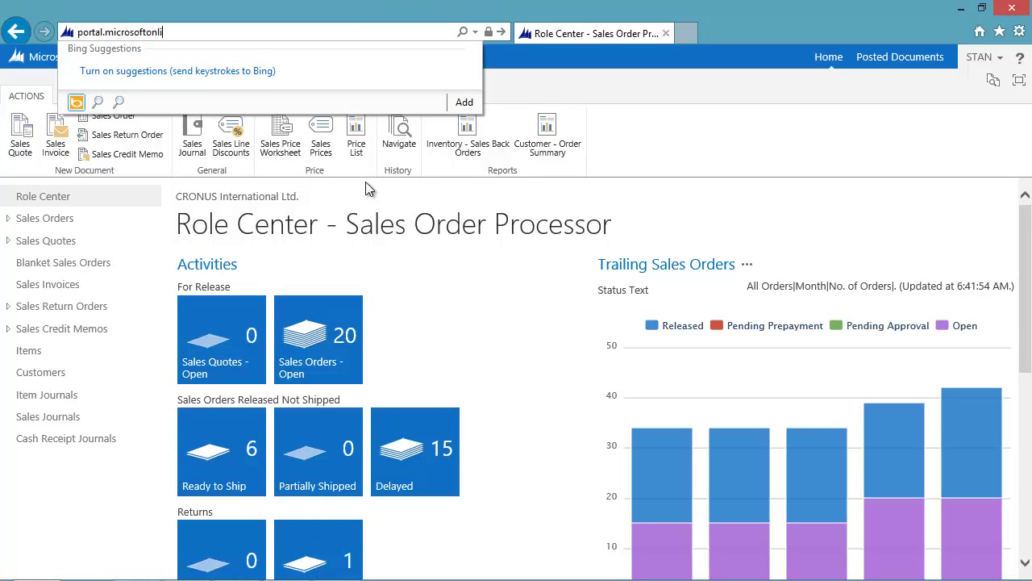
pyautogui.write('ne.com')
pyautogui.press('Return')
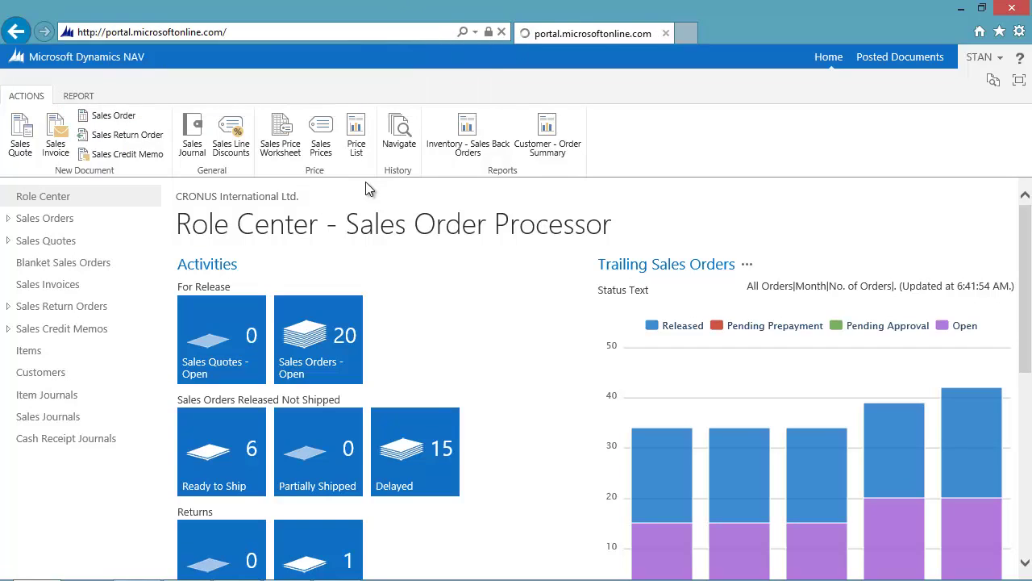